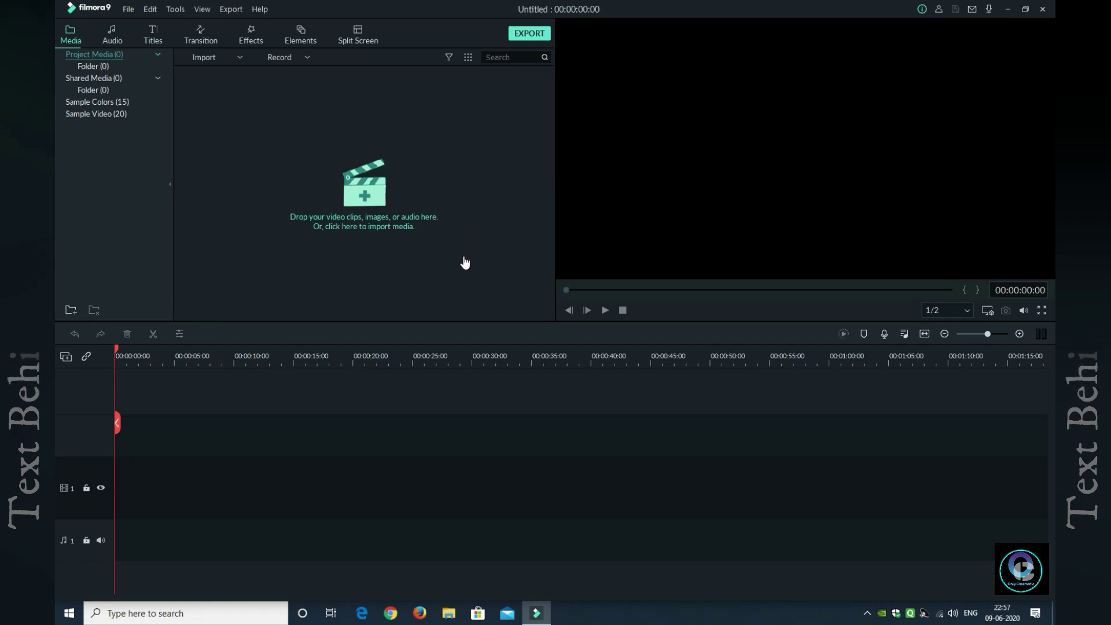
# Import the "Statue Of Liberty - 1366" video and place it at the start of video track 1
pyautogui.click(410, 187)
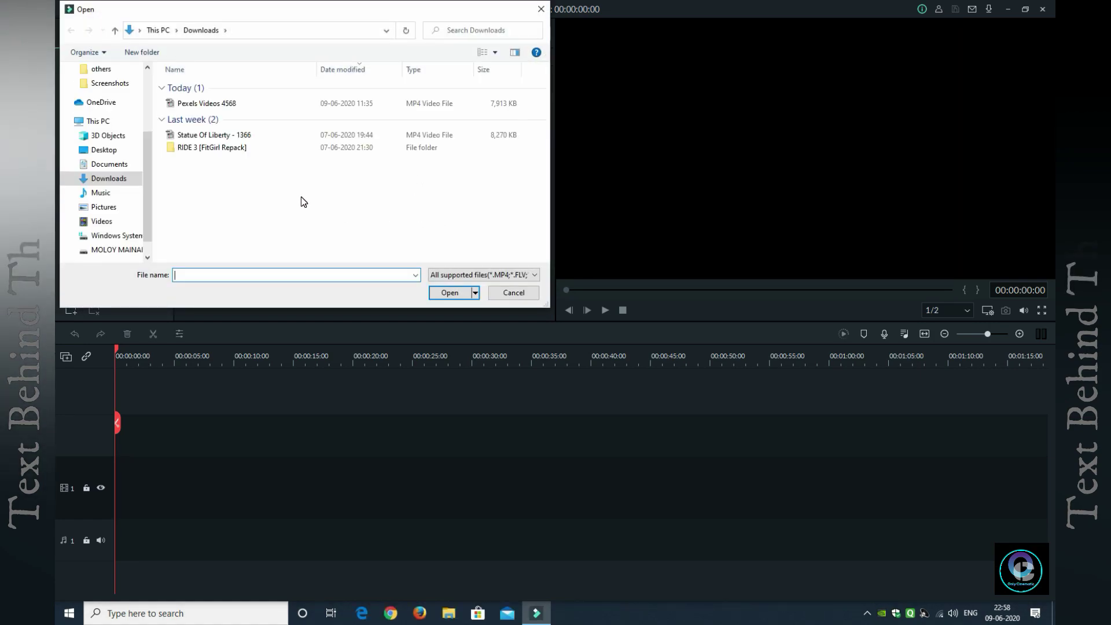
pyautogui.doubleClick(232, 136)
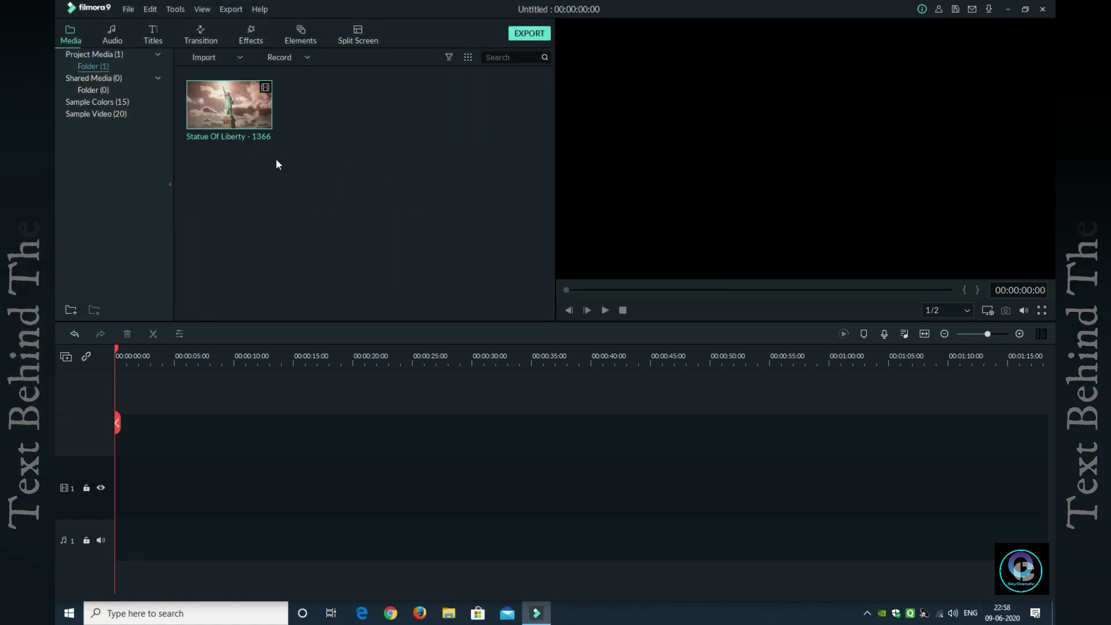
pyautogui.moveTo(262, 121); pyautogui.dragTo(119, 484)
pyautogui.click(545, 336)
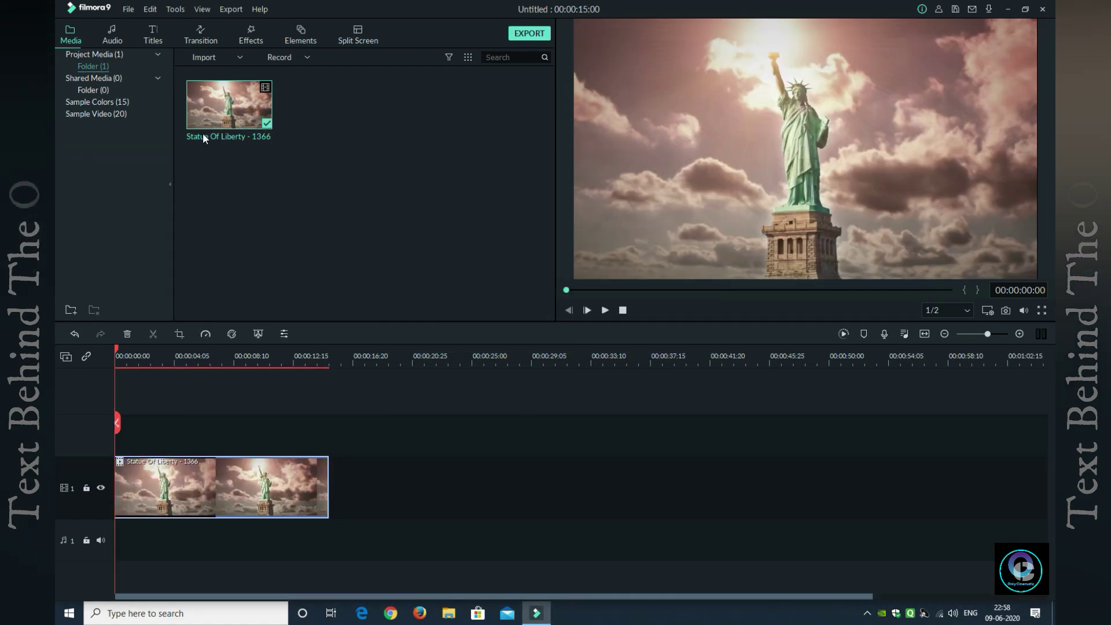
# Add the Title 27 preset at the start of video track 2, above the statue clip
pyautogui.click(153, 35)
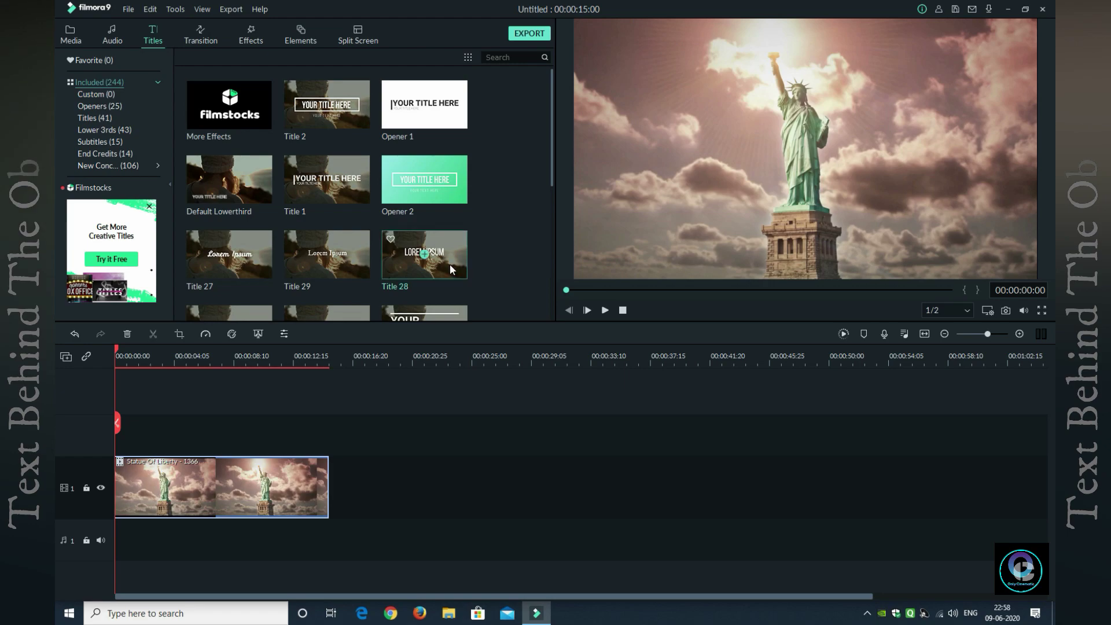
pyautogui.click(349, 275)
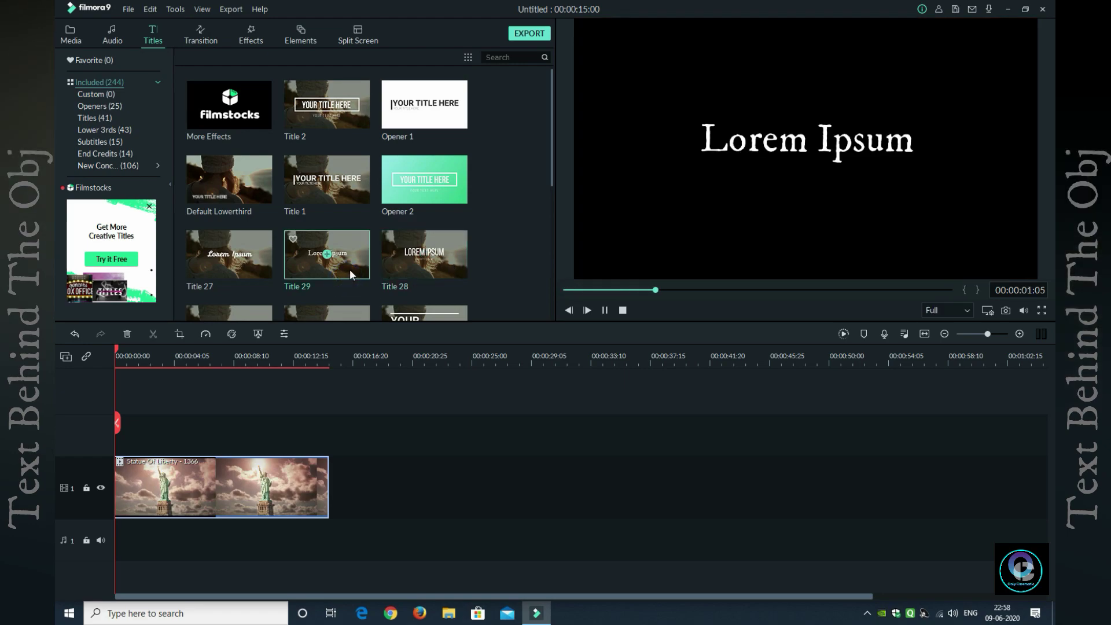
pyautogui.click(259, 269)
pyautogui.moveTo(259, 268); pyautogui.dragTo(118, 447)
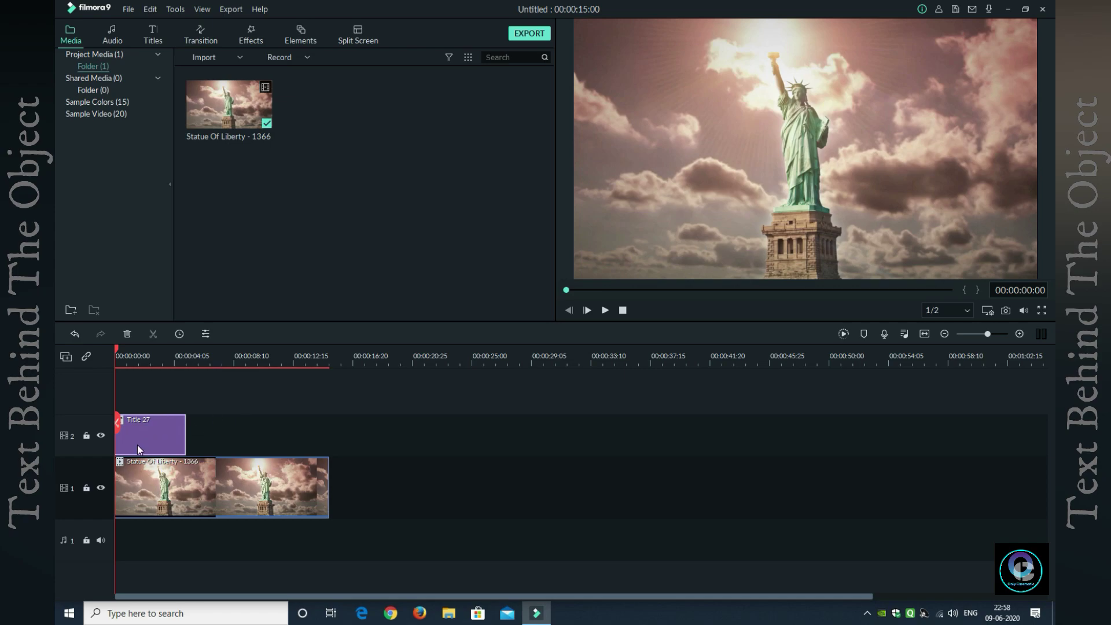
# Replace the title's placeholder text with "L I B E R T Y" in the advanced text editor
pyautogui.doubleClick(166, 431)
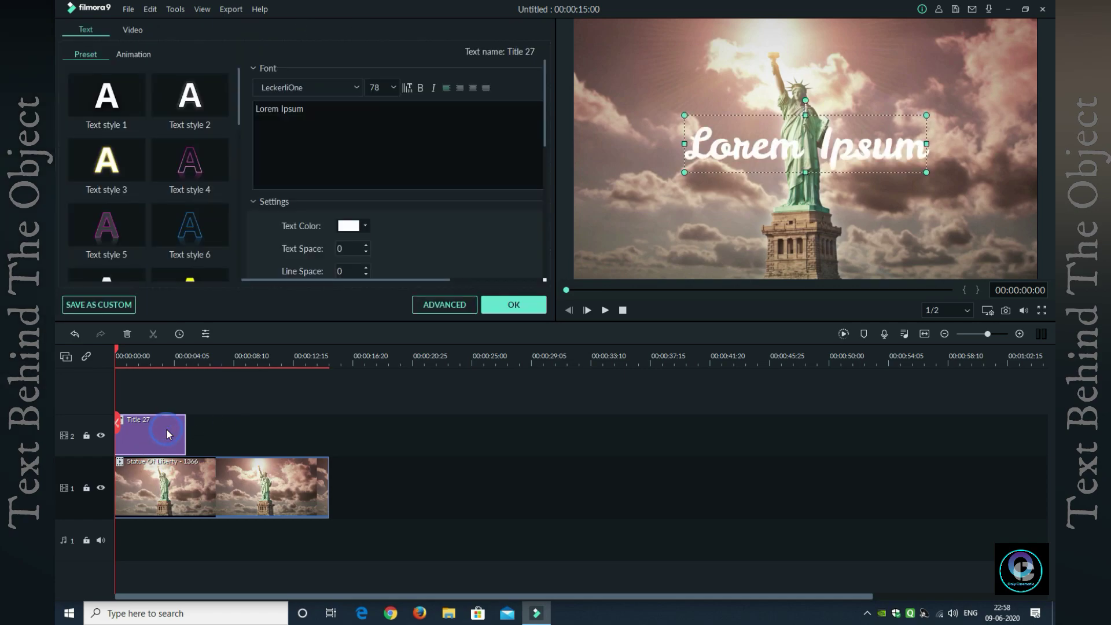
pyautogui.click(435, 302)
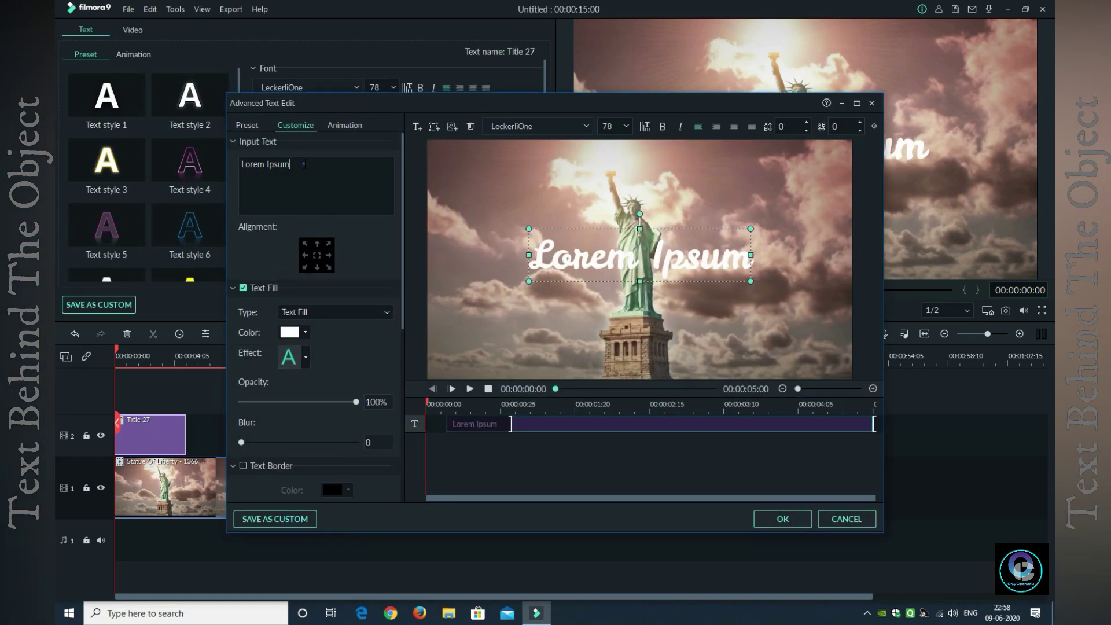
pyautogui.tripleClick(305, 164)
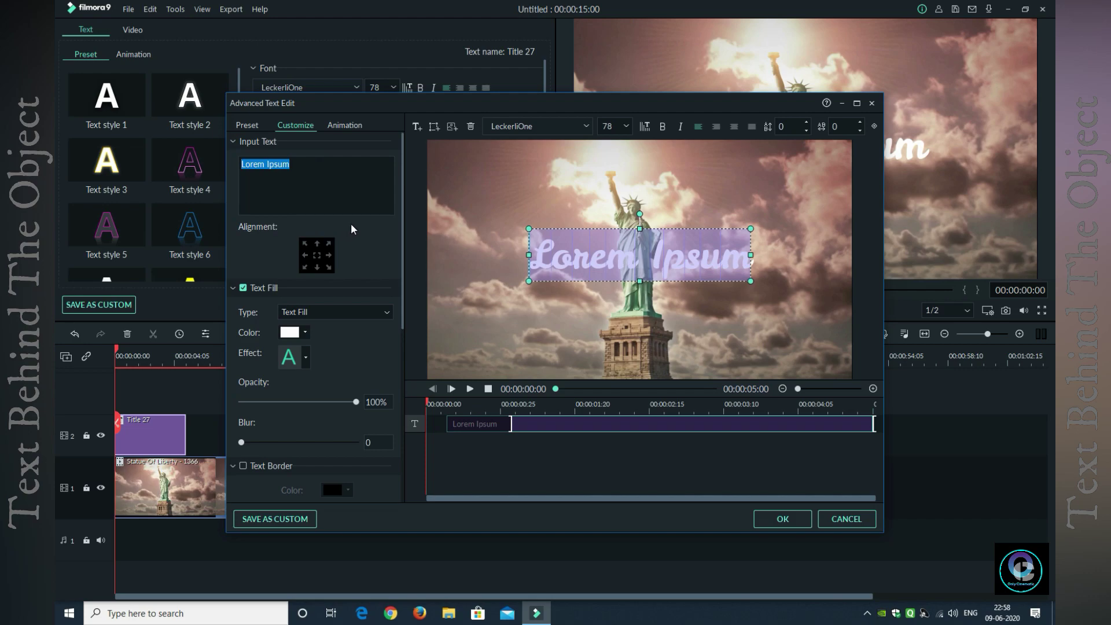
pyautogui.write('L I B')
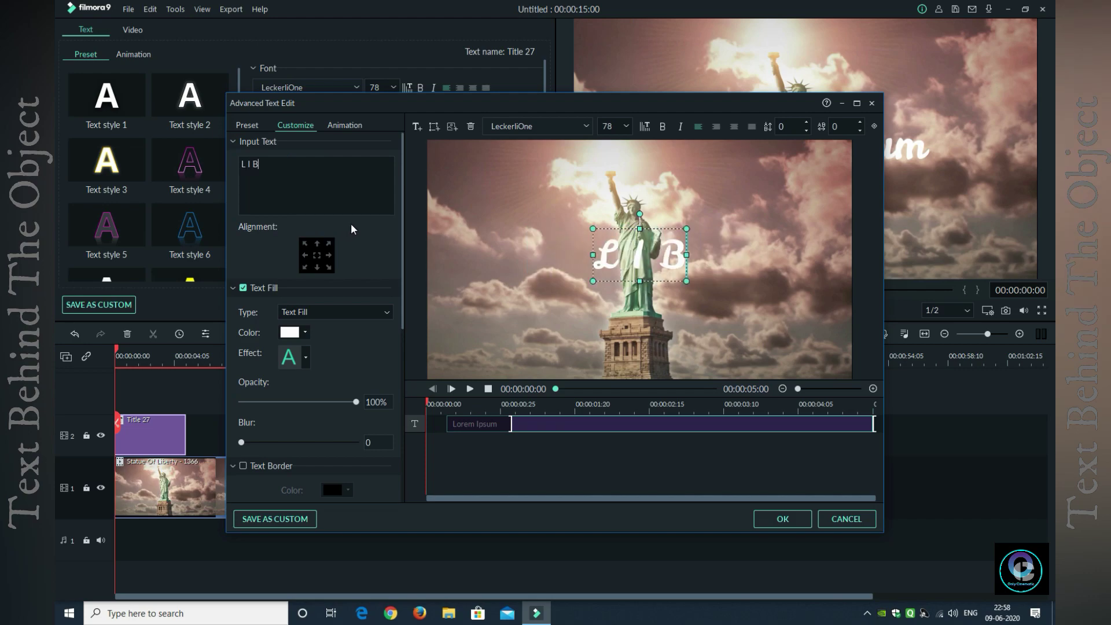
pyautogui.write(' E R')
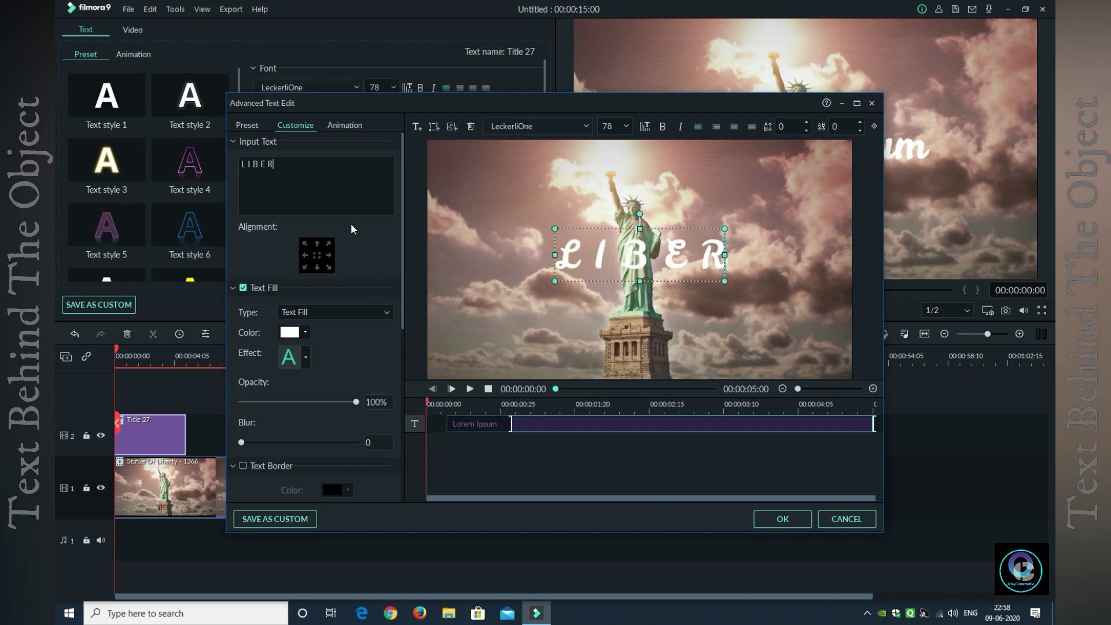
pyautogui.write(' T Y')
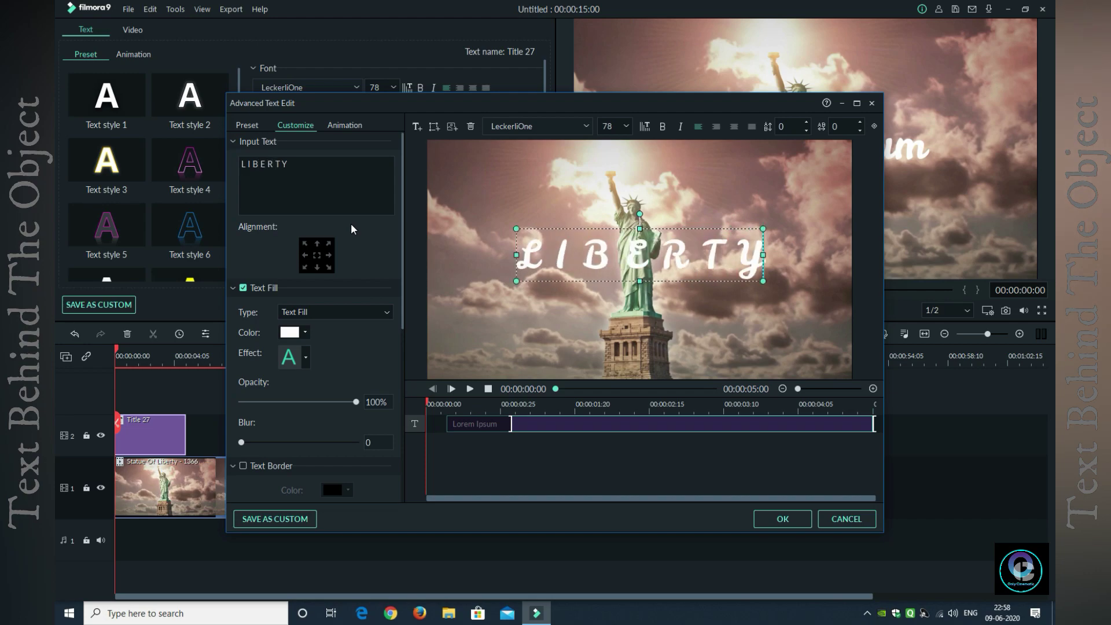
# Set the title's font to Game Played
pyautogui.click(542, 124)
pyautogui.write('GA')
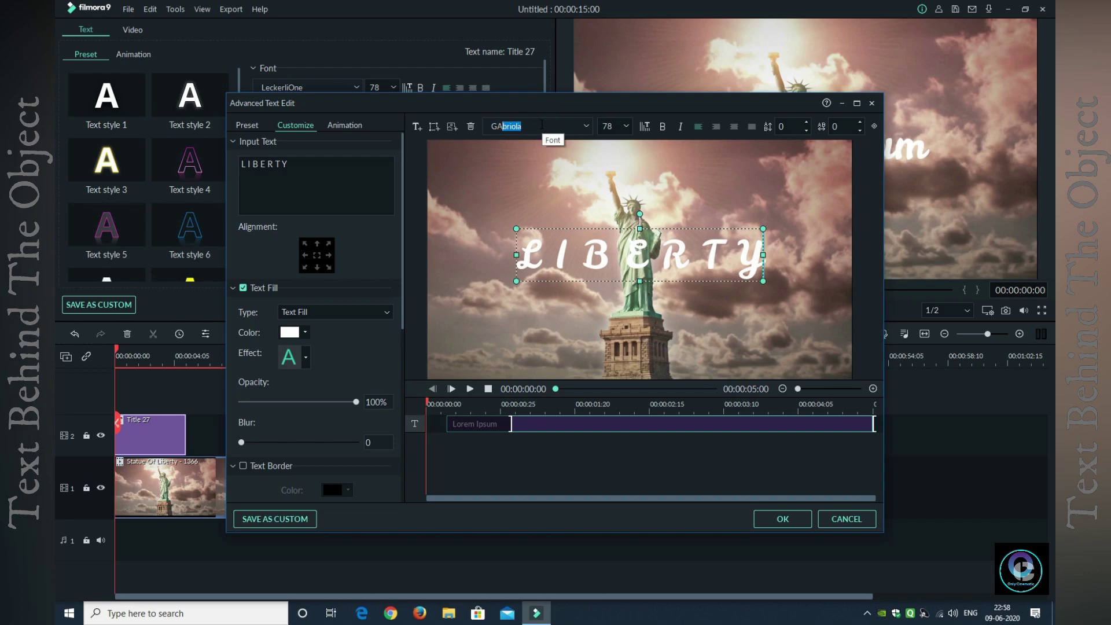
pyautogui.write('Me Played')
pyautogui.press('Return')
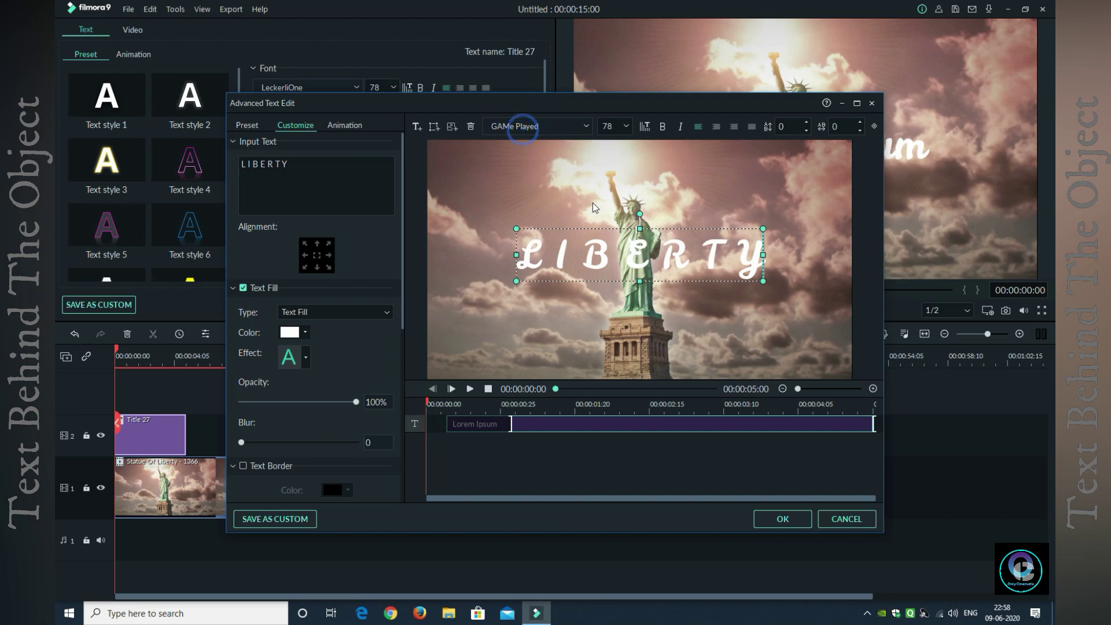
pyautogui.click(546, 128)
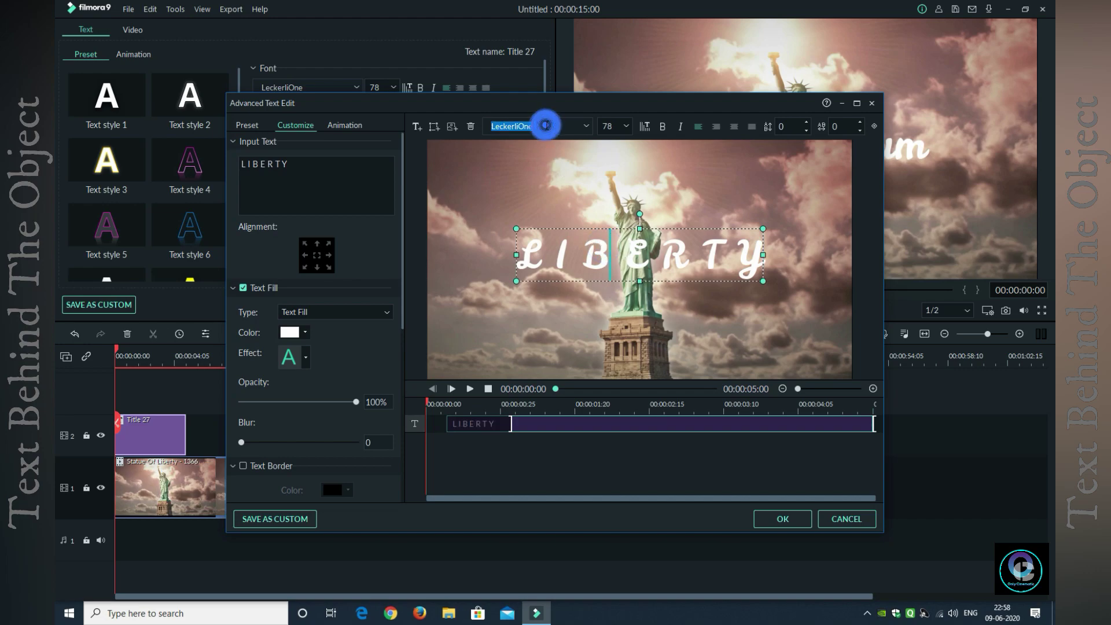
pyautogui.write('GAME Played')
pyautogui.press('Return')
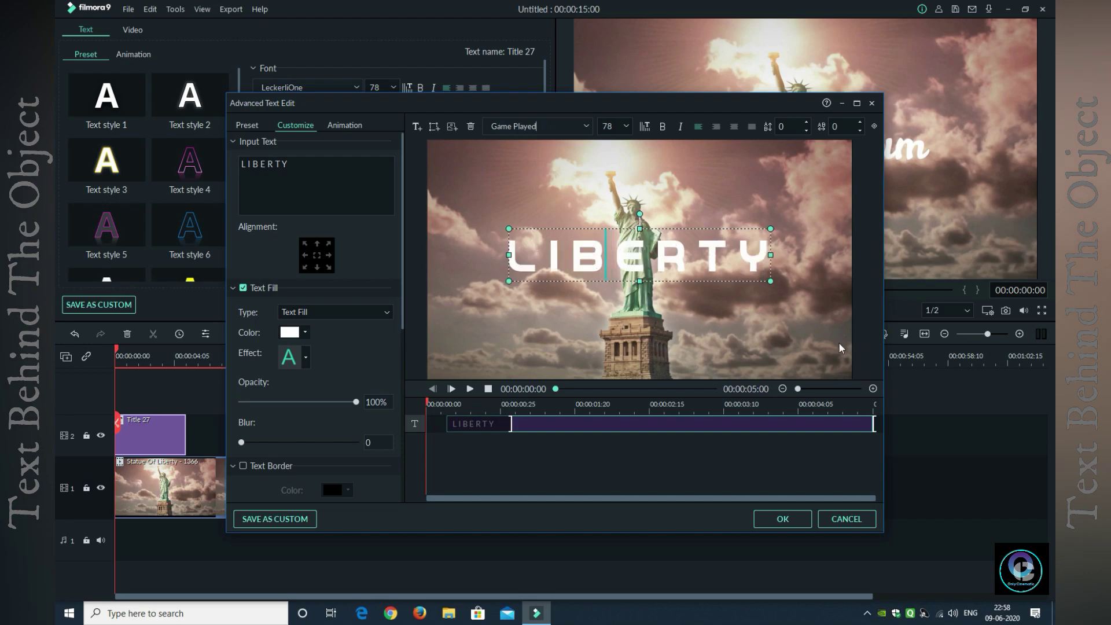
# Set the title's font size to 105 and make the text italic
pyautogui.click(625, 127)
pyautogui.scroll(-6, 613, 162)
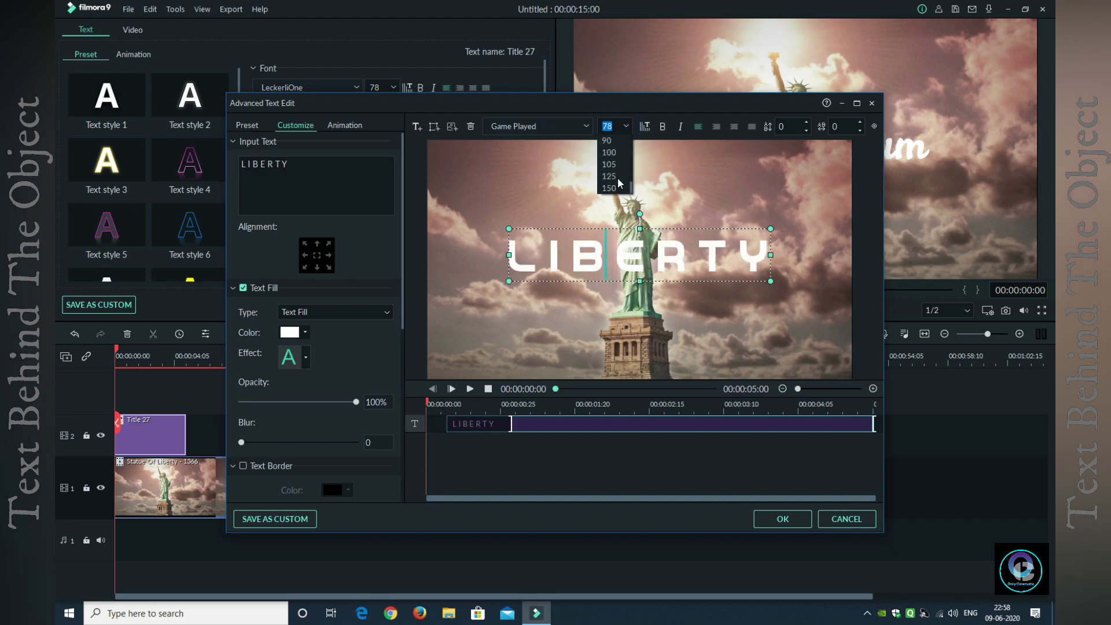
pyautogui.click(611, 165)
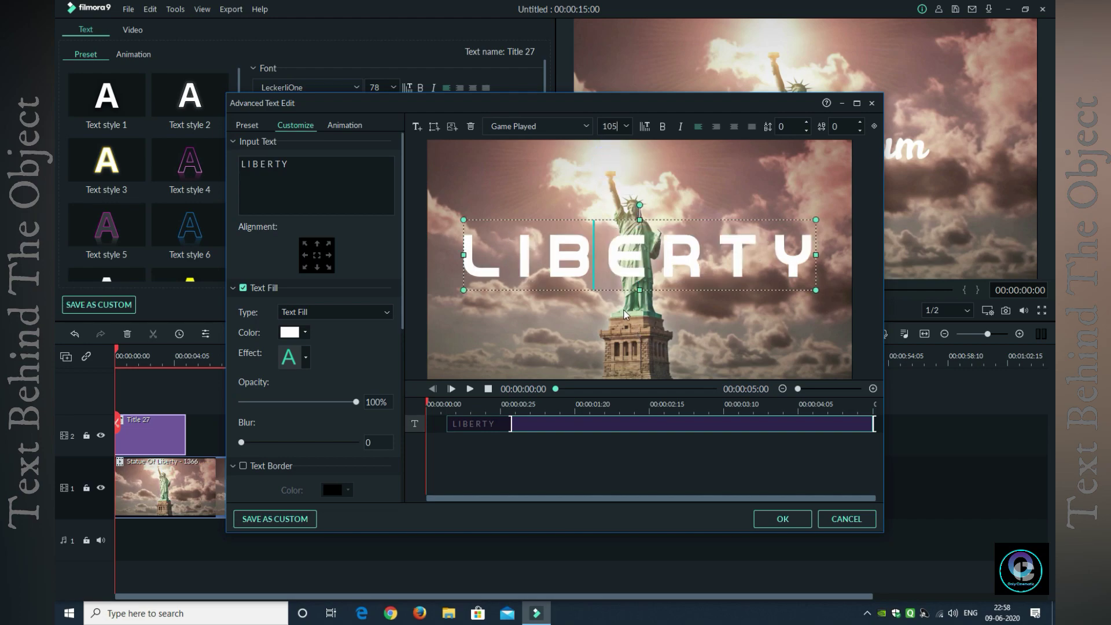
pyautogui.click(680, 126)
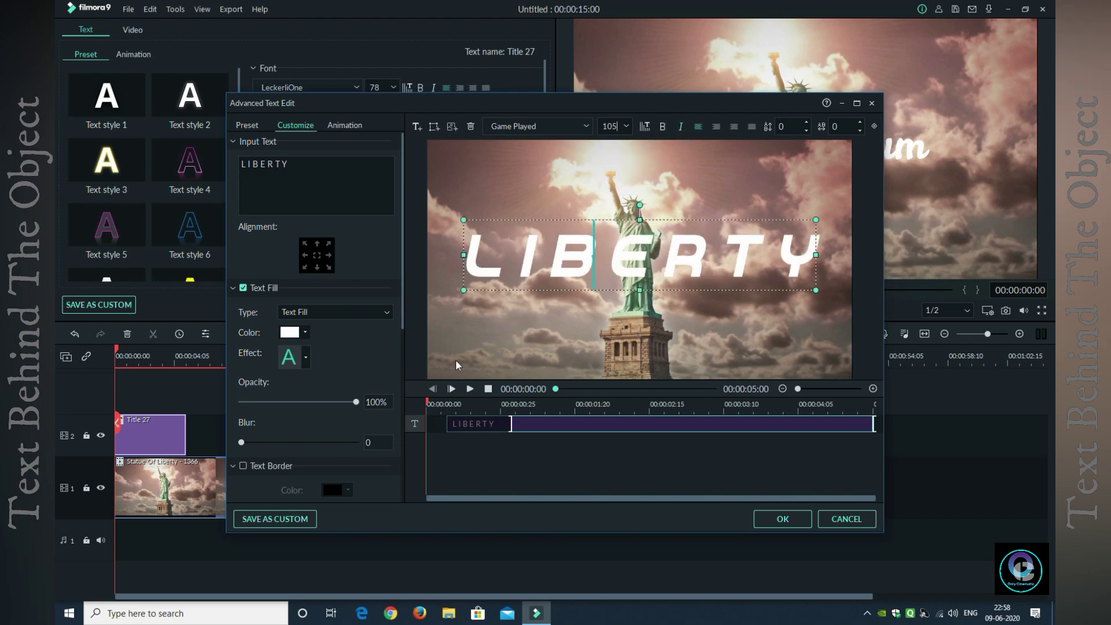
# Enable the title's text border and set the border colour to green
pyautogui.scroll(-1, 378, 354)
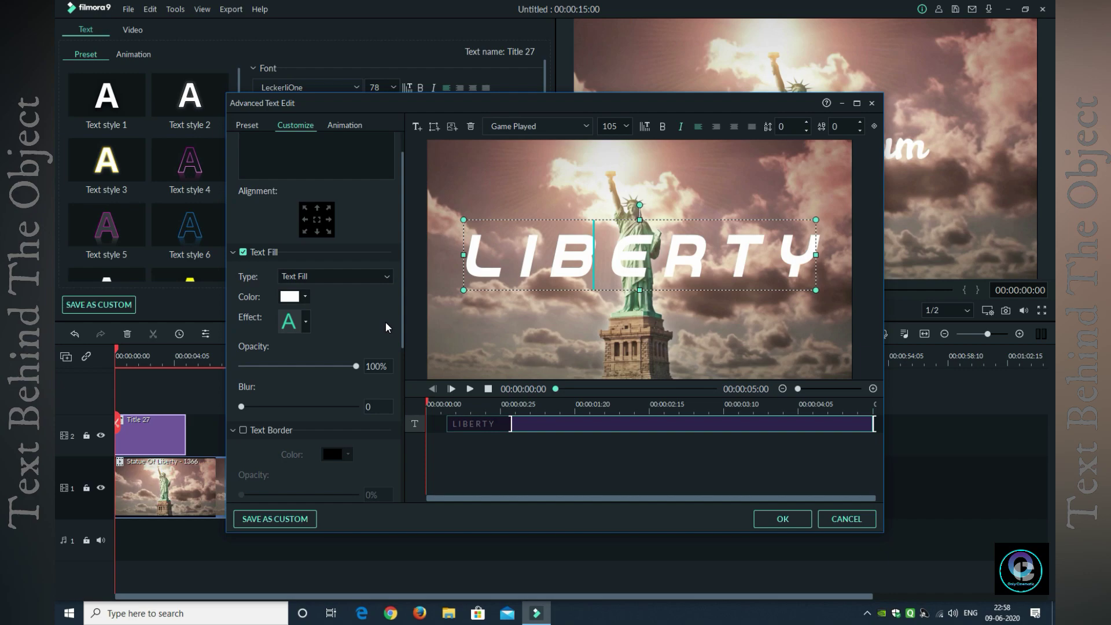
pyautogui.scroll(-1, 387, 327)
pyautogui.click(244, 394)
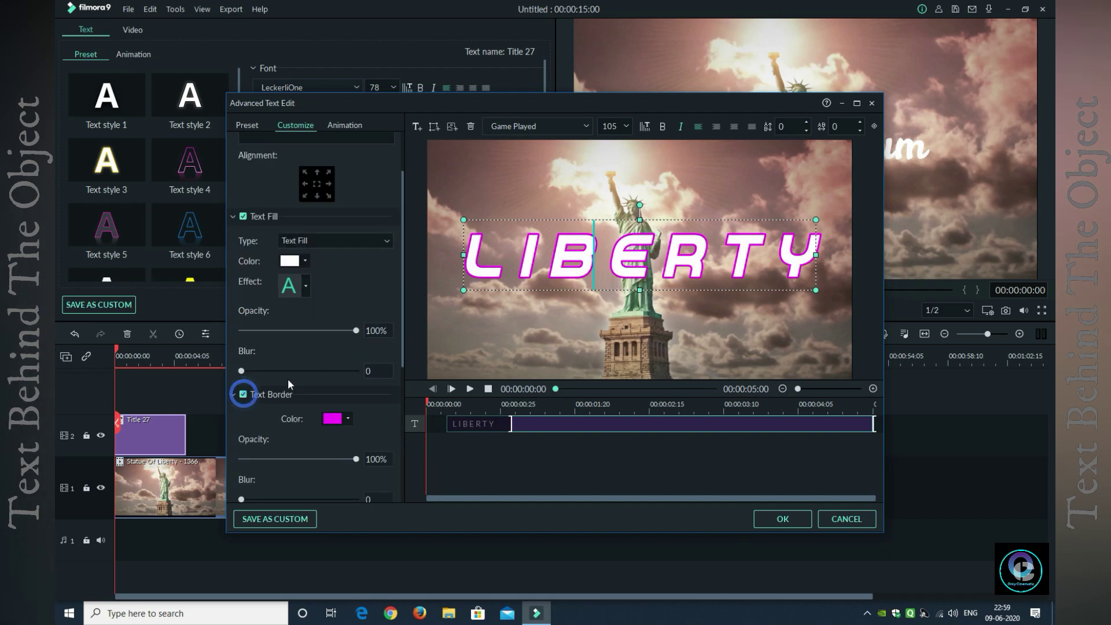
pyautogui.scroll(-1, 310, 362)
pyautogui.click(348, 382)
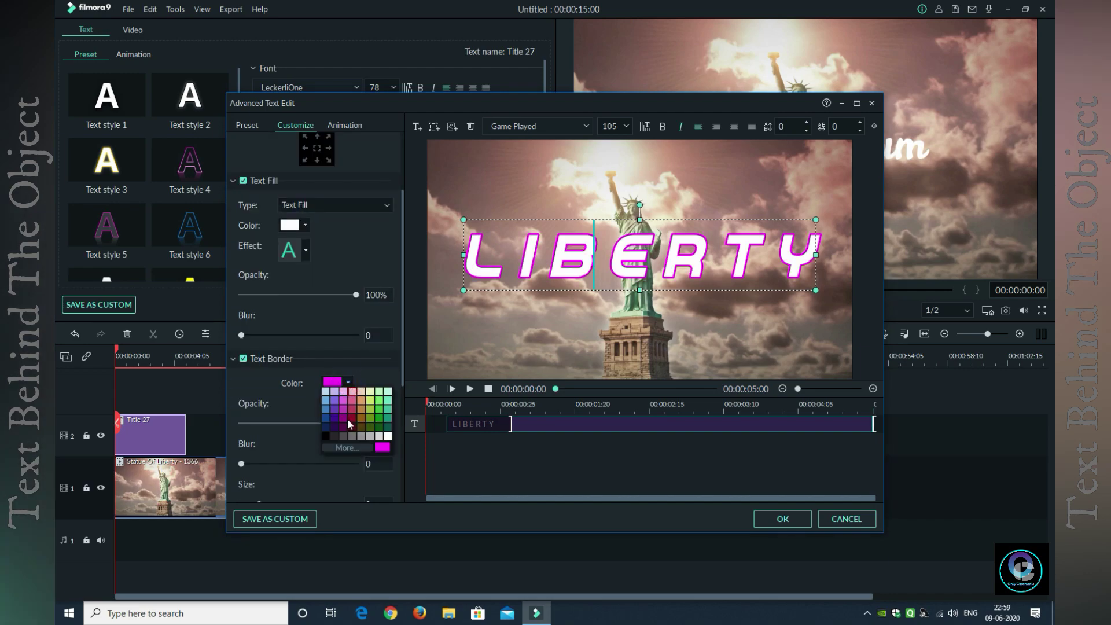
pyautogui.click(389, 418)
# Enable the title's text shadow and set the text border size to 3
pyautogui.scroll(-2, 348, 356)
pyautogui.scroll(-2, 304, 376)
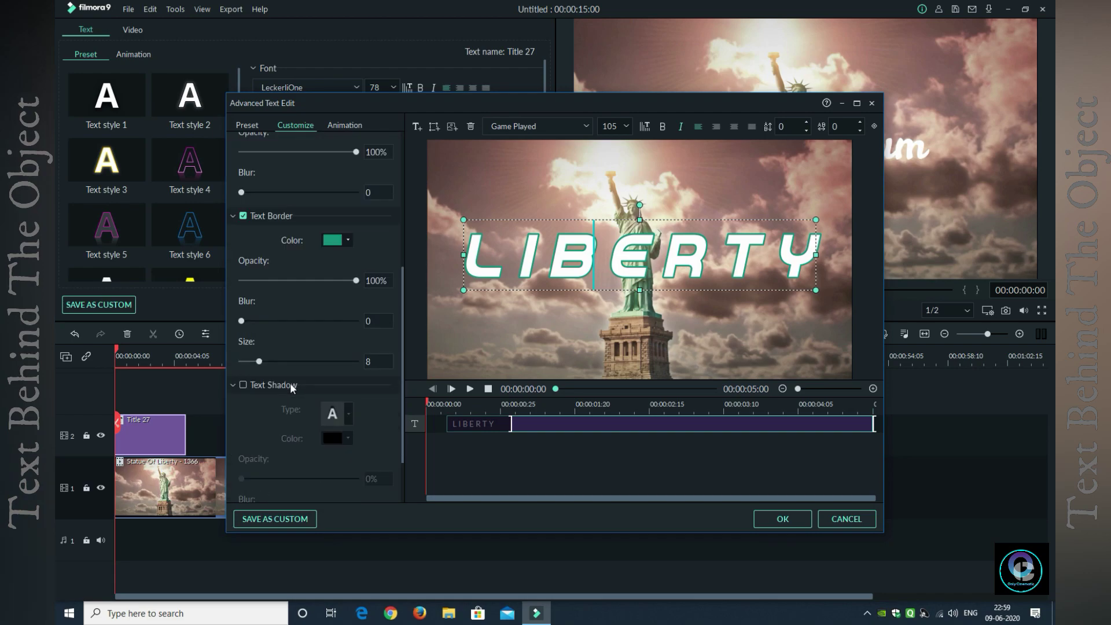
pyautogui.click(244, 388)
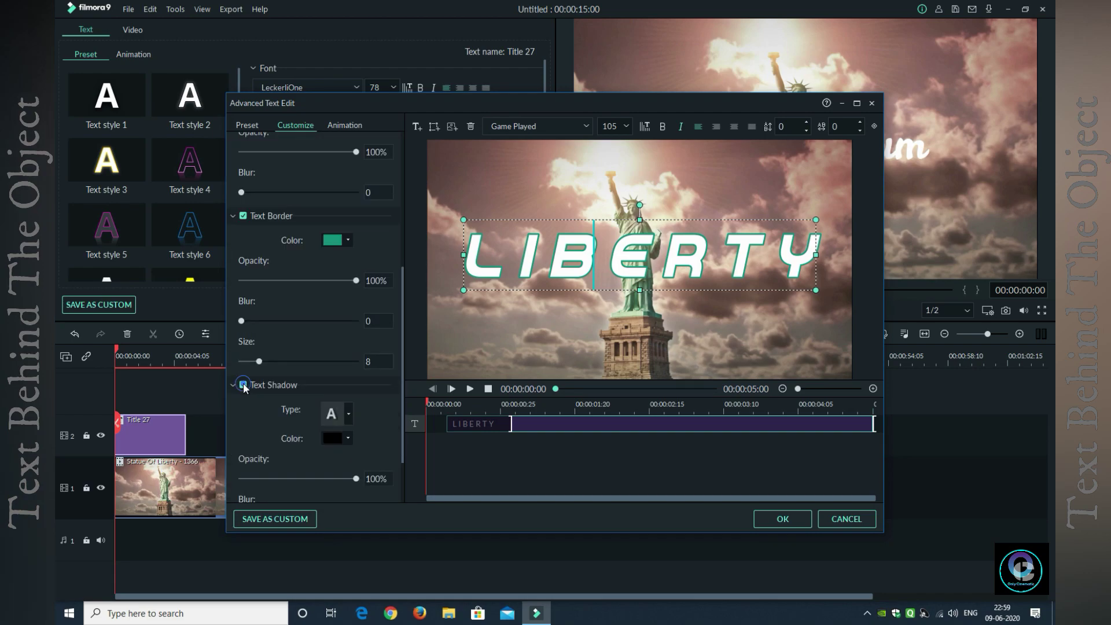
pyautogui.moveTo(259, 361); pyautogui.dragTo(251, 361)
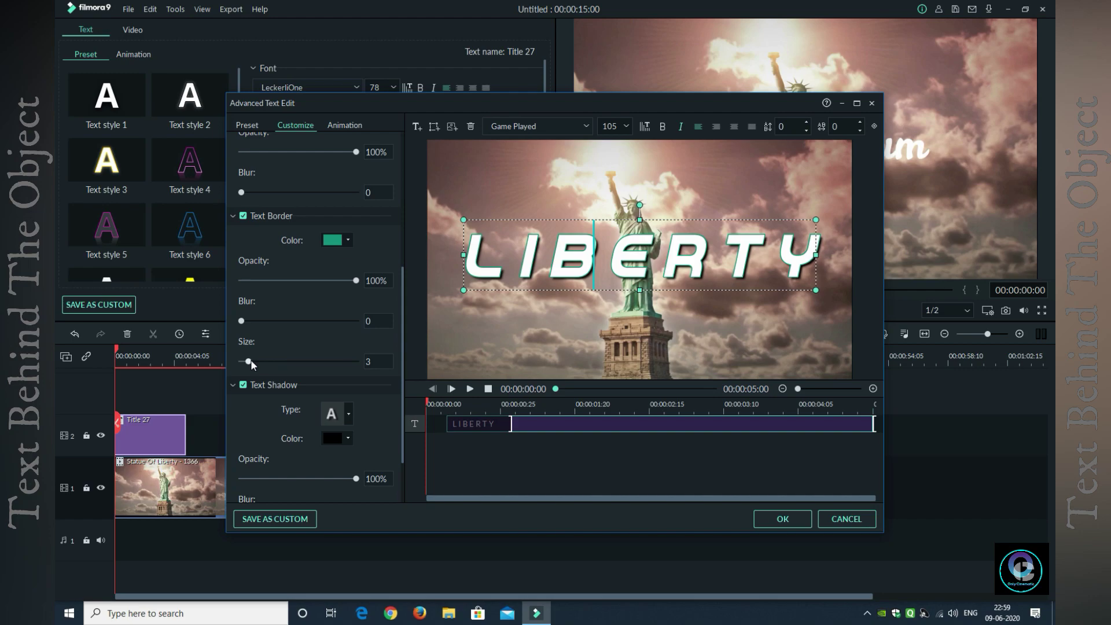
pyautogui.scroll(-1, 376, 387)
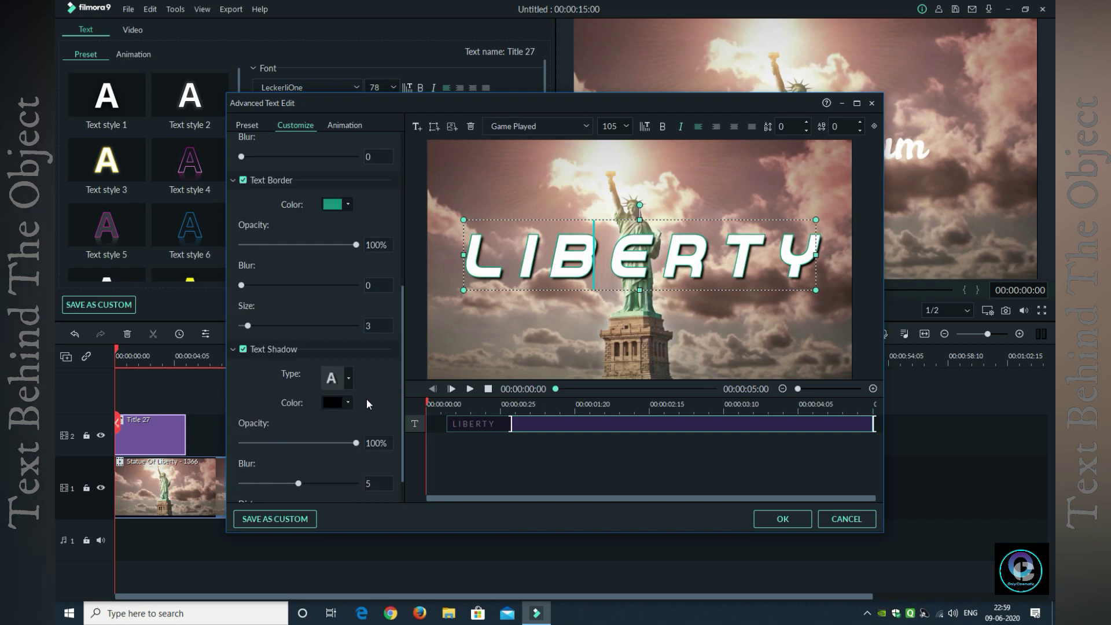
pyautogui.scroll(-1, 366, 403)
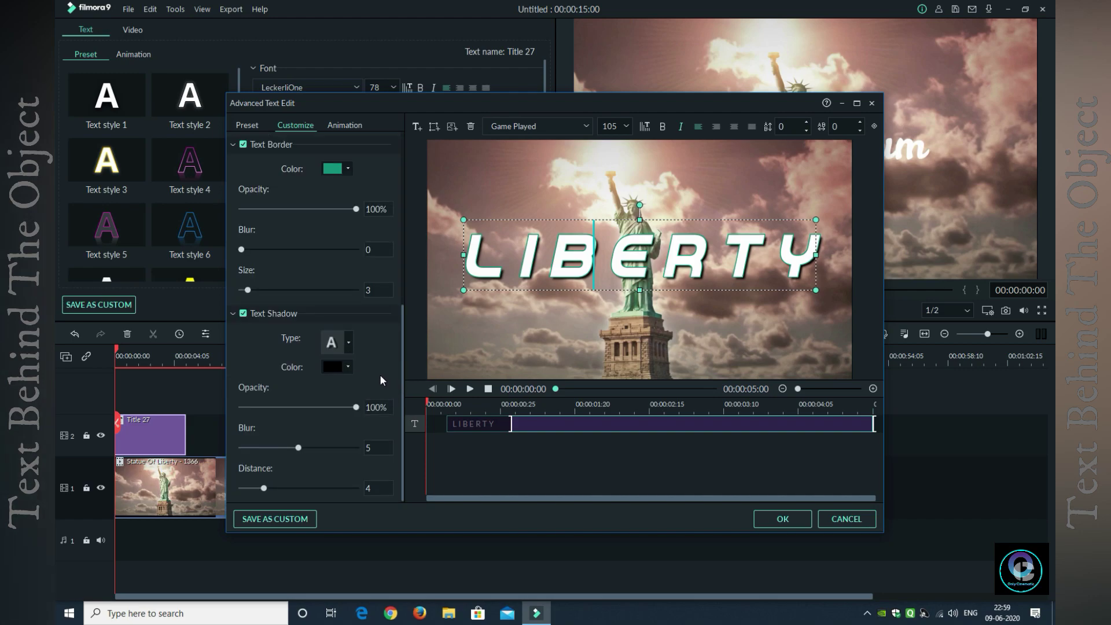
pyautogui.scroll(-1, 380, 374)
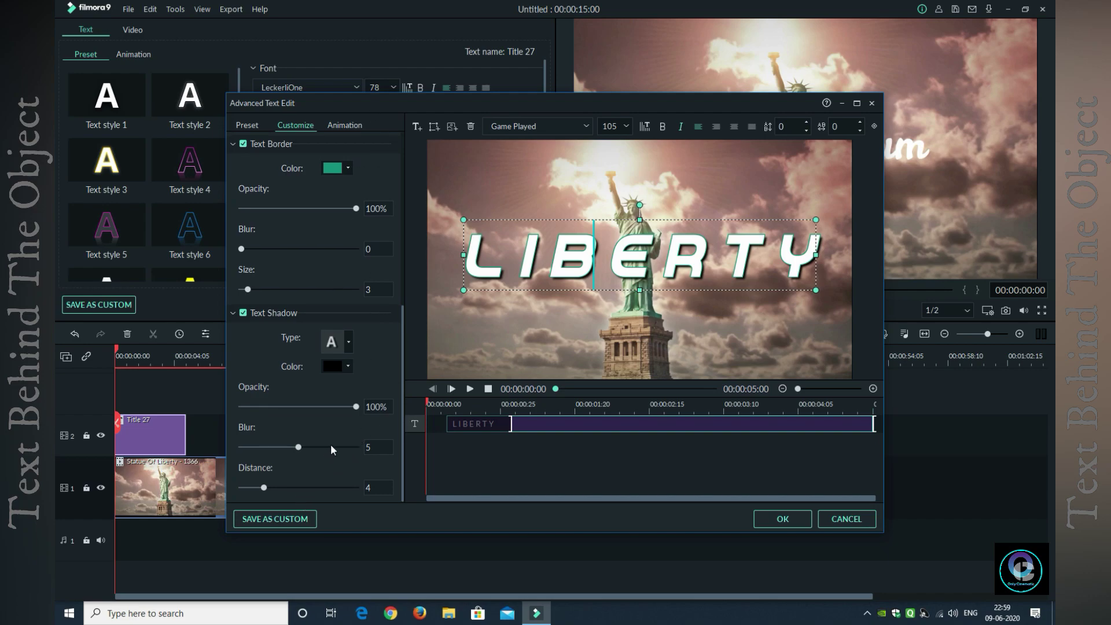
# Apply the Right Roll animation to the title and accept the title edits
pyautogui.scroll(9, 331, 444)
pyautogui.click(347, 125)
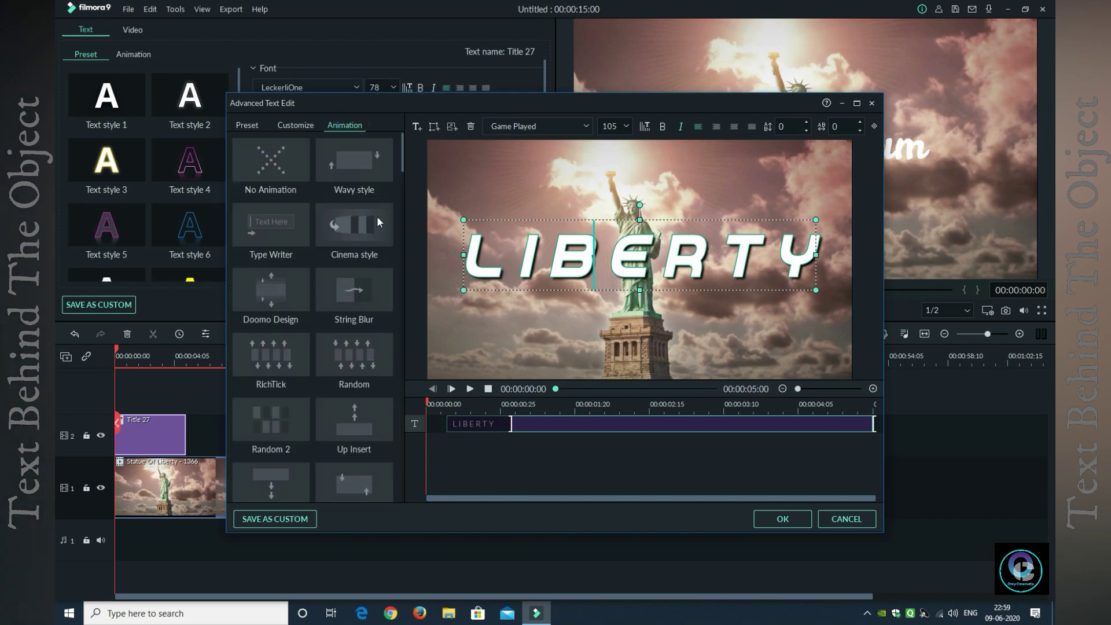
pyautogui.scroll(-9, 399, 332)
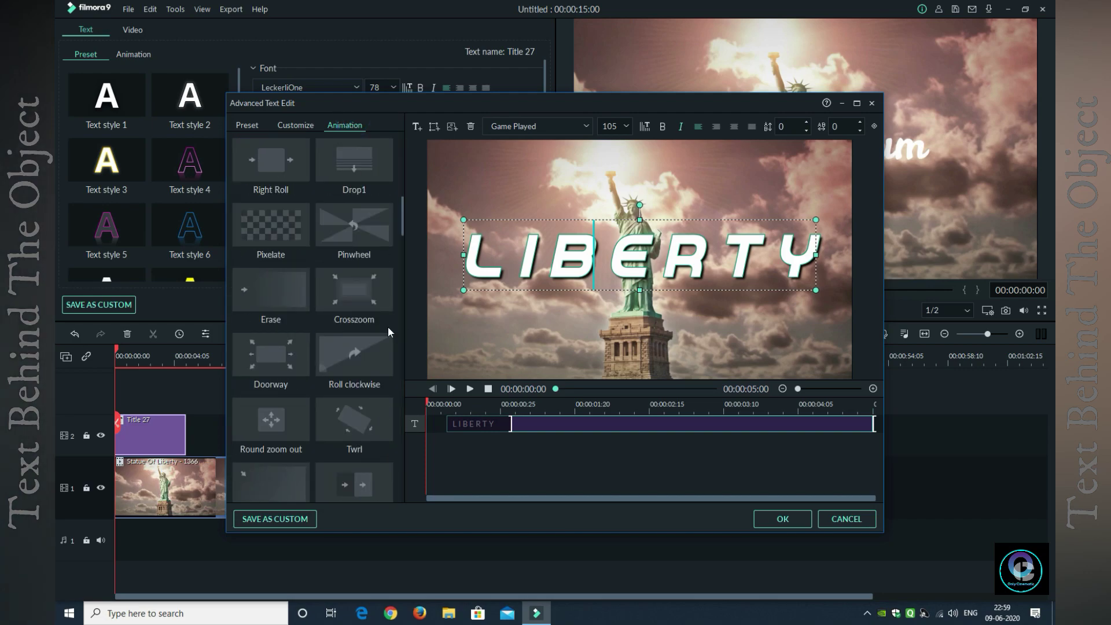
pyautogui.doubleClick(290, 172)
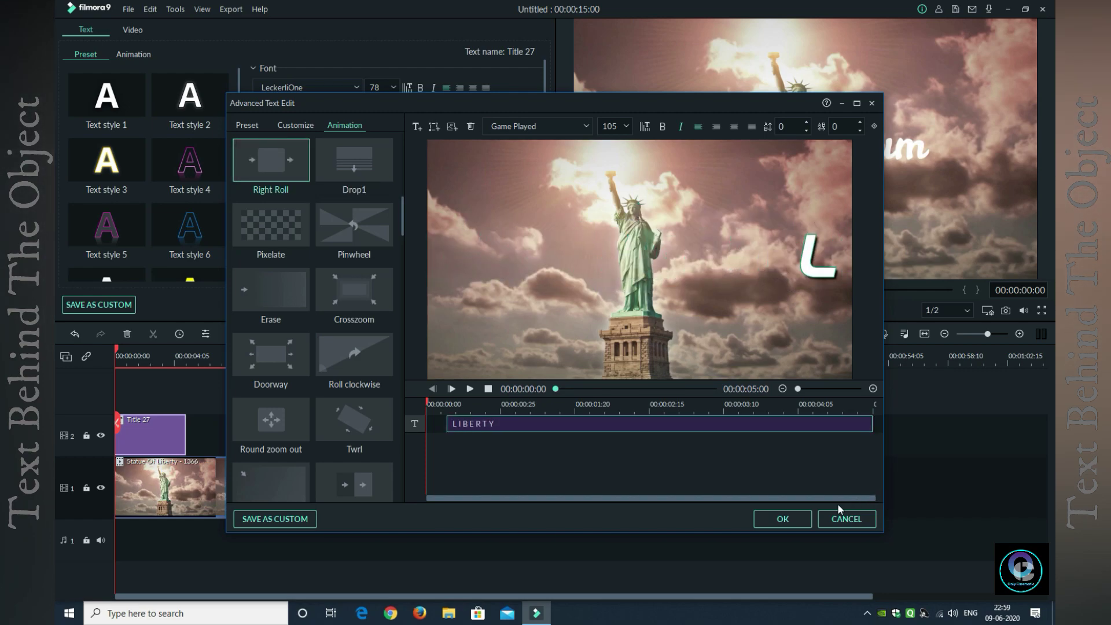
pyautogui.click(787, 521)
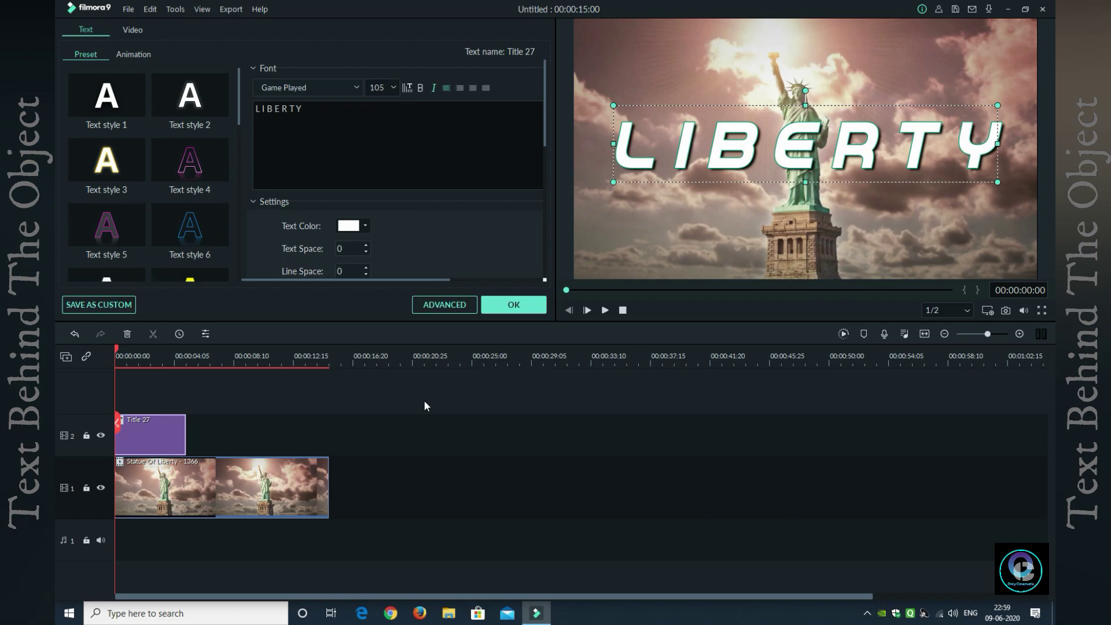
pyautogui.click(532, 305)
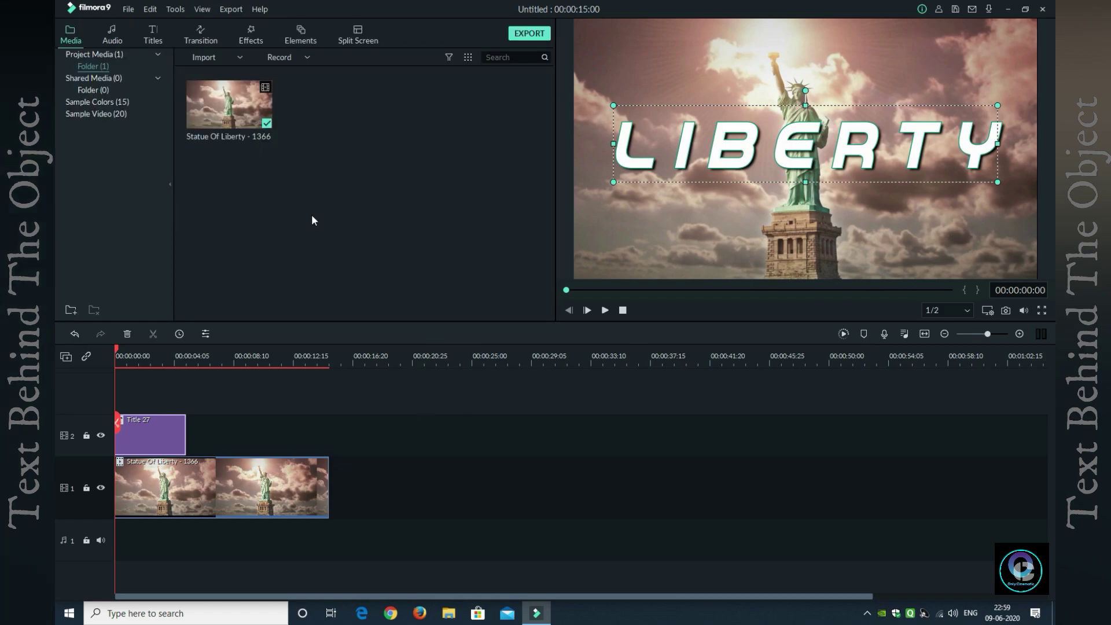
# Place a second copy of the statue clip at the start of video track 3, above the title
pyautogui.moveTo(248, 105); pyautogui.dragTo(118, 403)
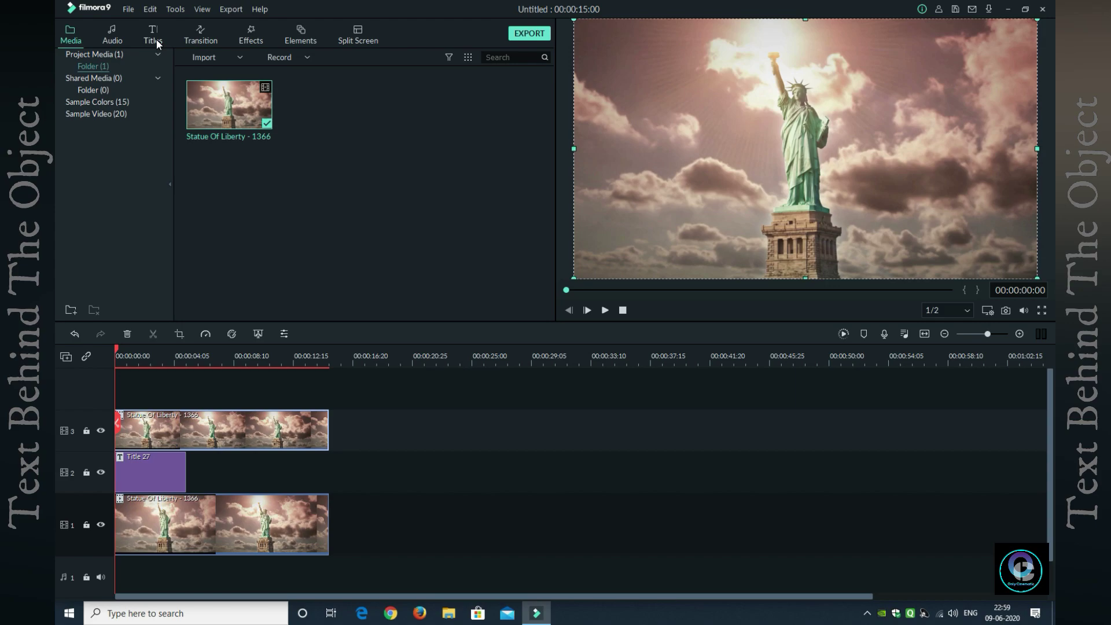
# Apply the Image Mask utility effect to the statue clip on video track 3
pyautogui.click(251, 36)
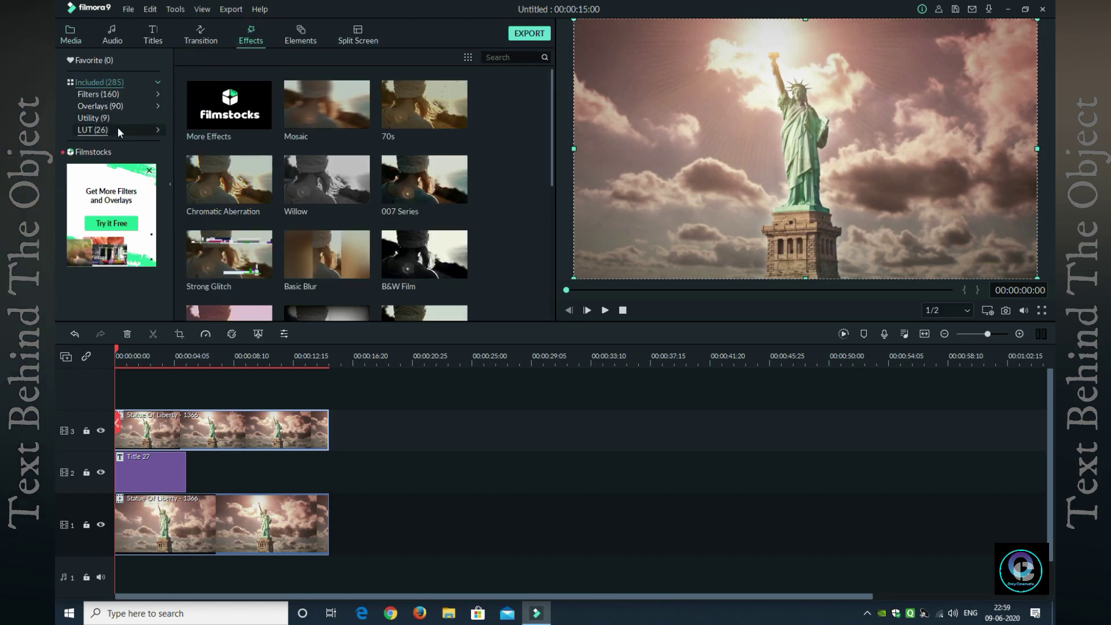
pyautogui.click(97, 120)
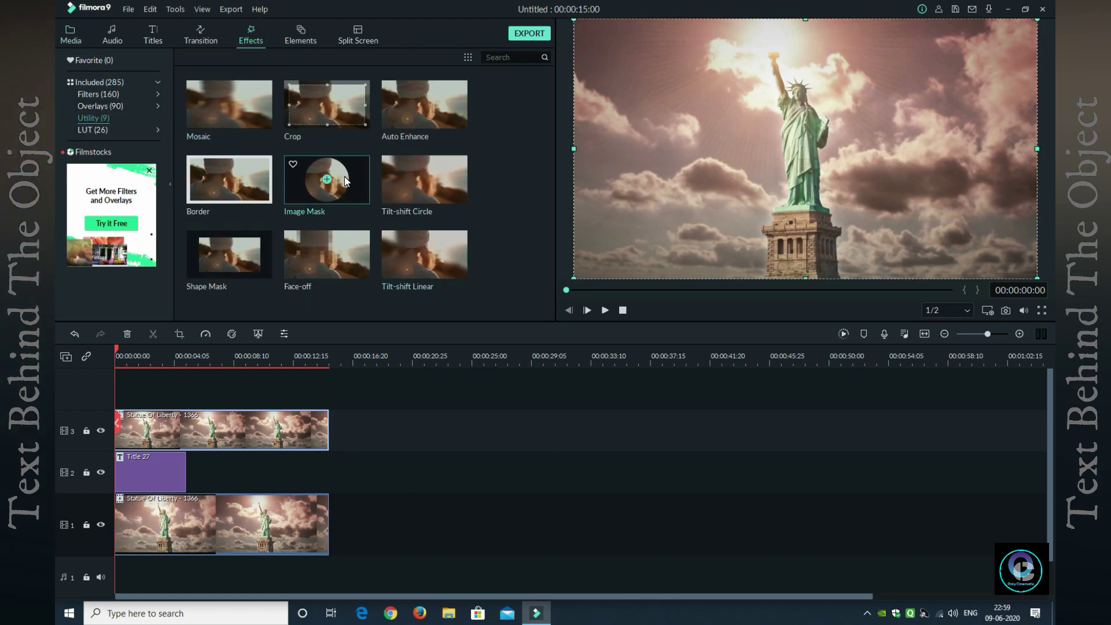
pyautogui.click(356, 187)
pyautogui.moveTo(357, 187); pyautogui.dragTo(141, 420)
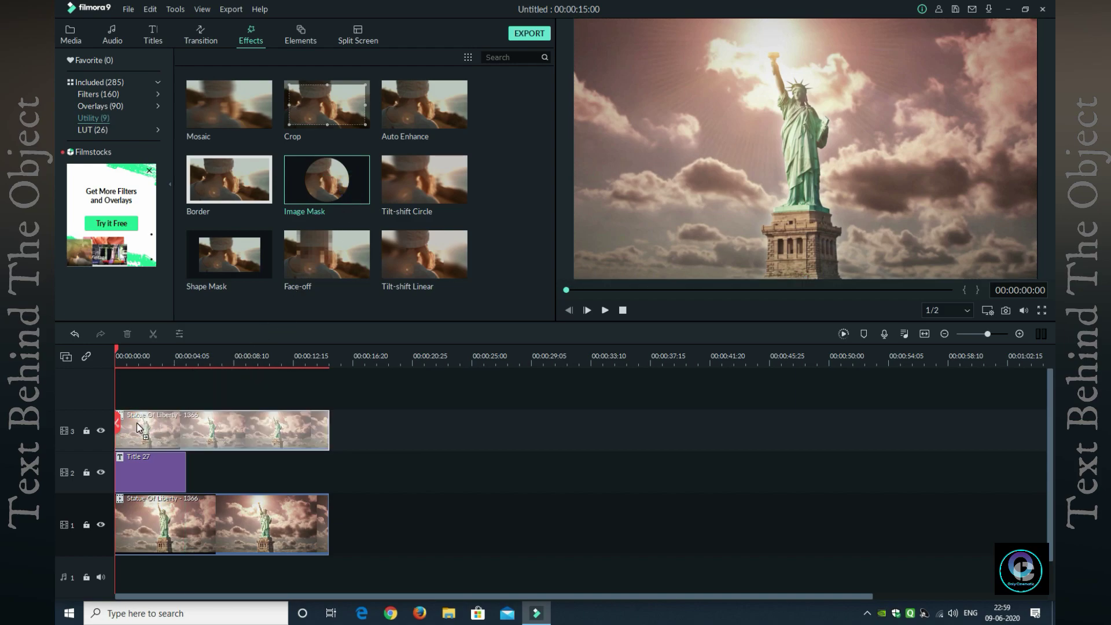
pyautogui.moveTo(137, 423); pyautogui.dragTo(136, 426)
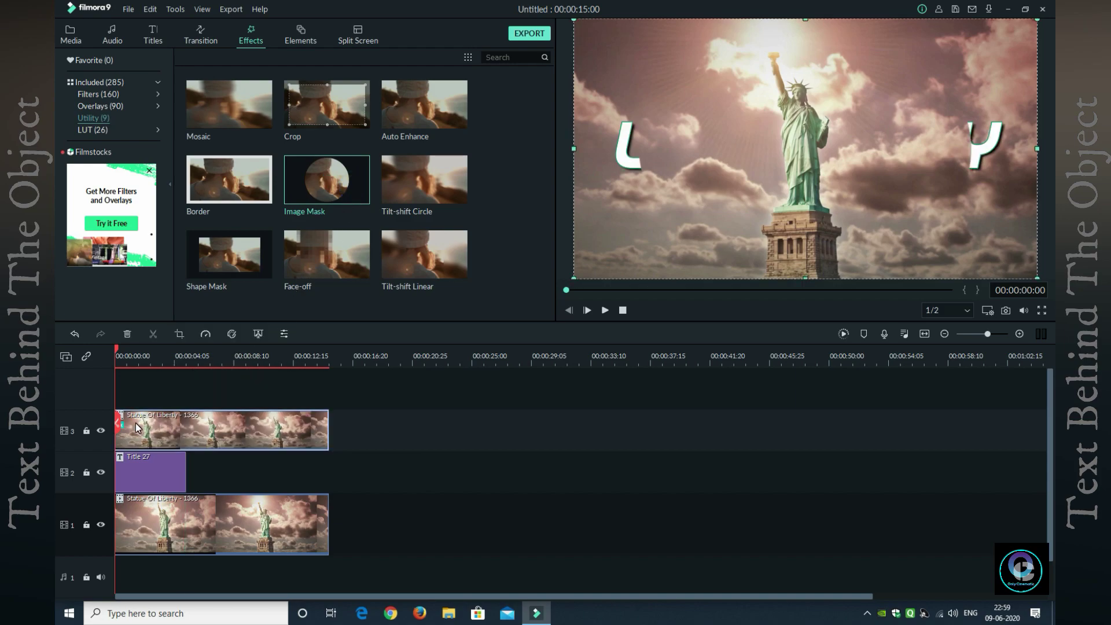
# Give the upper statue clip's image mask the preset that masks both vertical sides, and hide video track 1
pyautogui.doubleClick(239, 432)
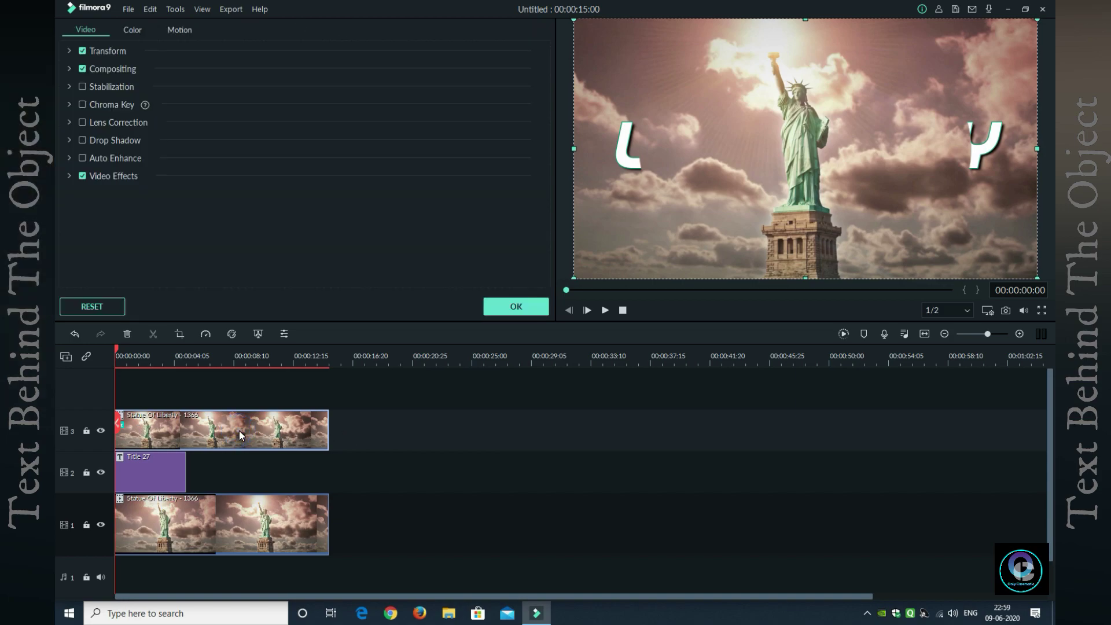
pyautogui.click(69, 176)
pyautogui.scroll(-1, 492, 230)
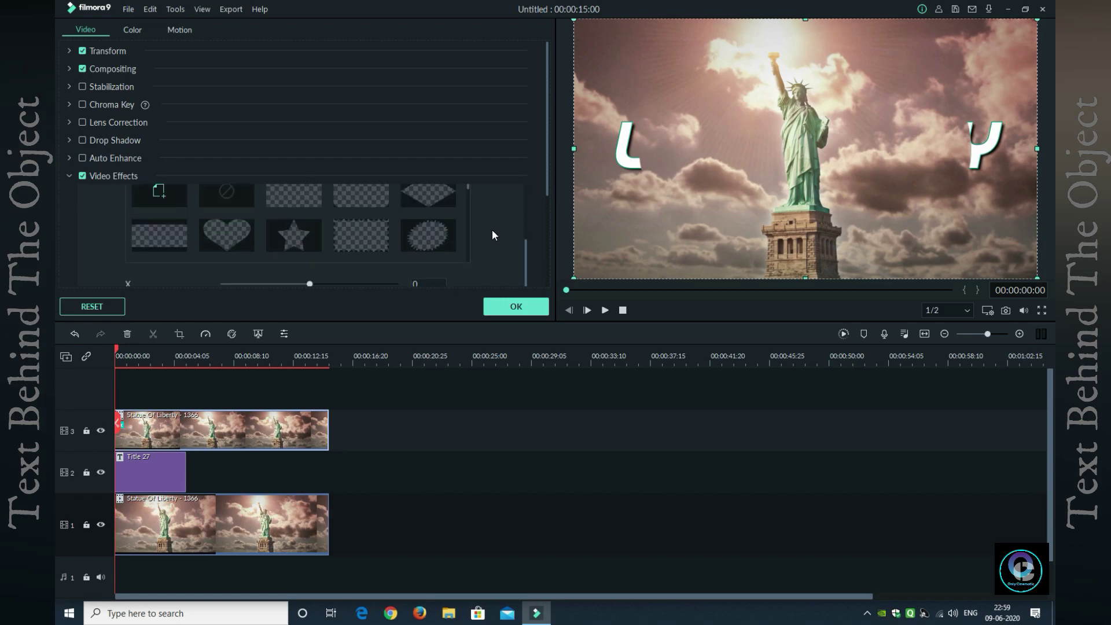
pyautogui.scroll(1, 481, 238)
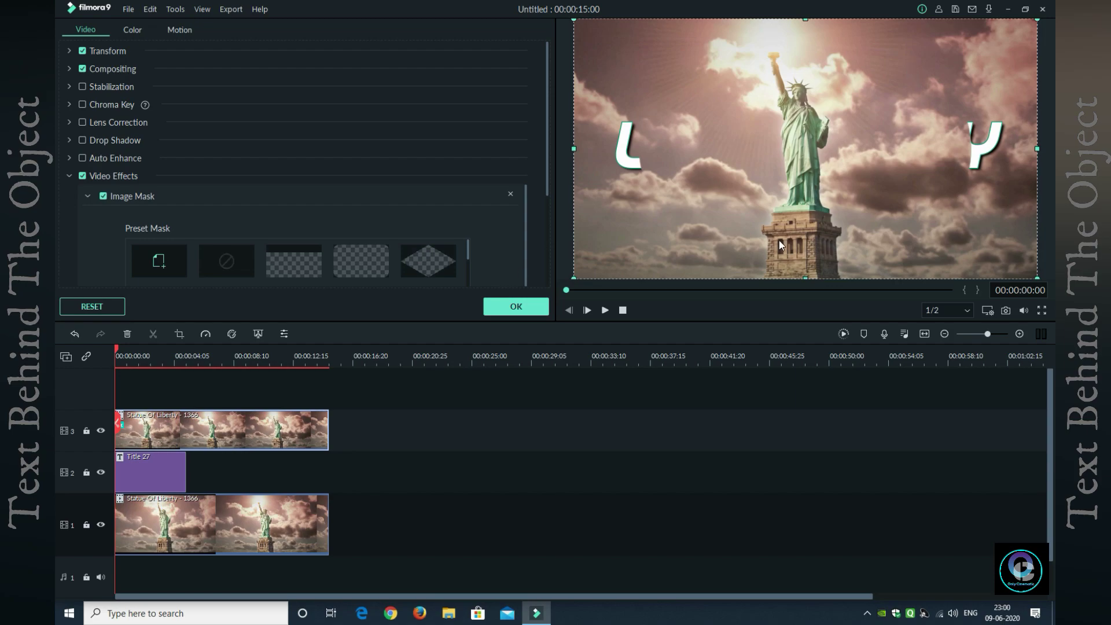
pyautogui.scroll(-2, 473, 235)
pyautogui.scroll(-3, 442, 249)
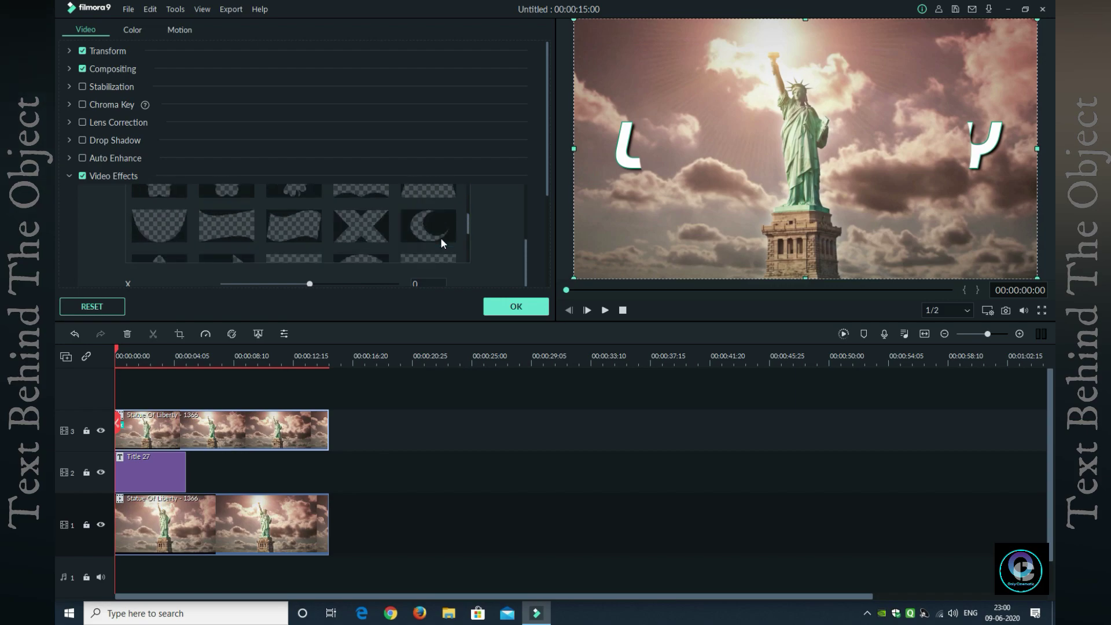
pyautogui.click(433, 204)
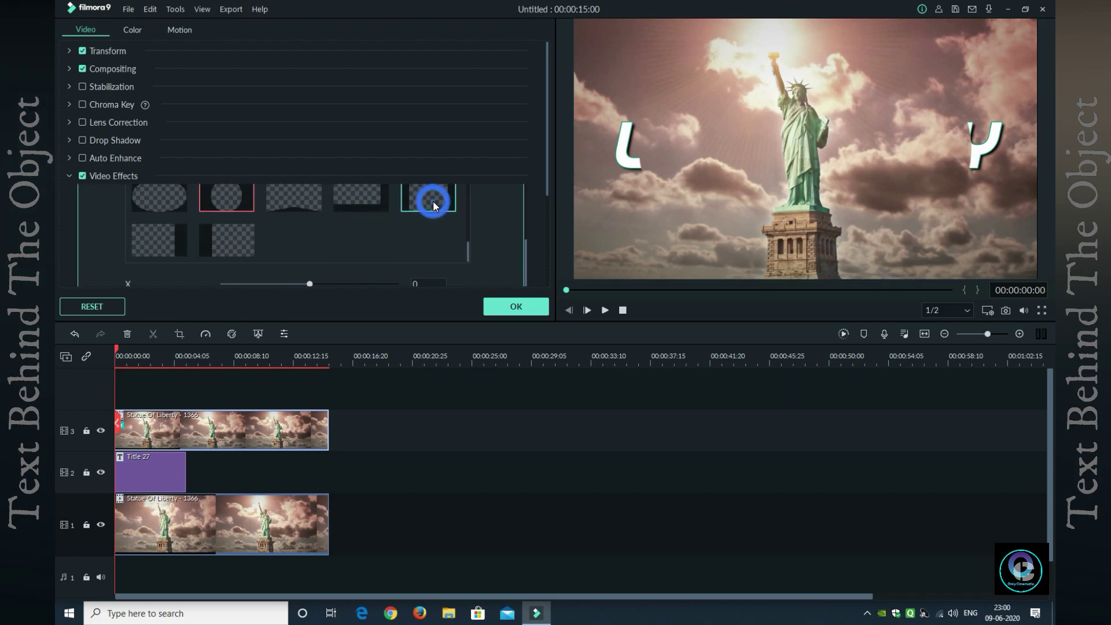
pyautogui.click(433, 202)
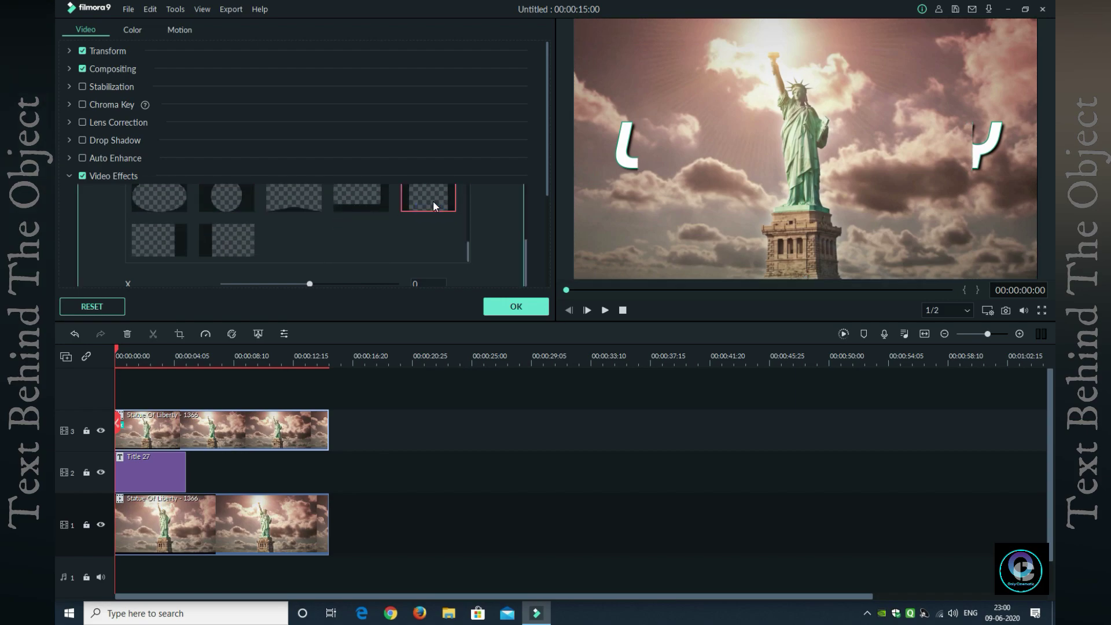
pyautogui.scroll(-2, 492, 238)
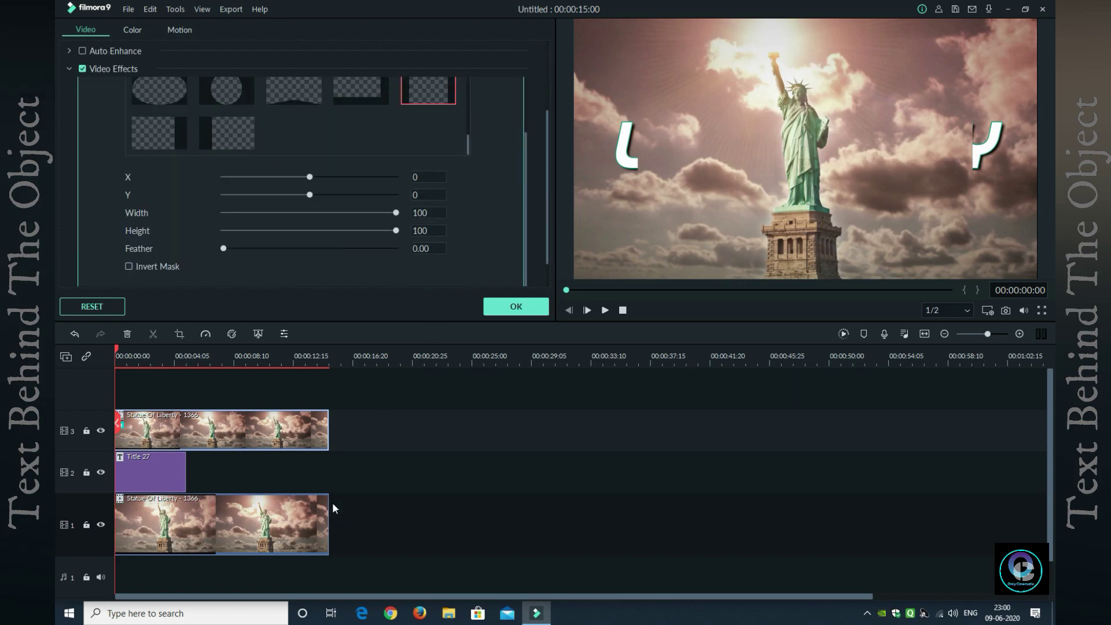
pyautogui.click(101, 524)
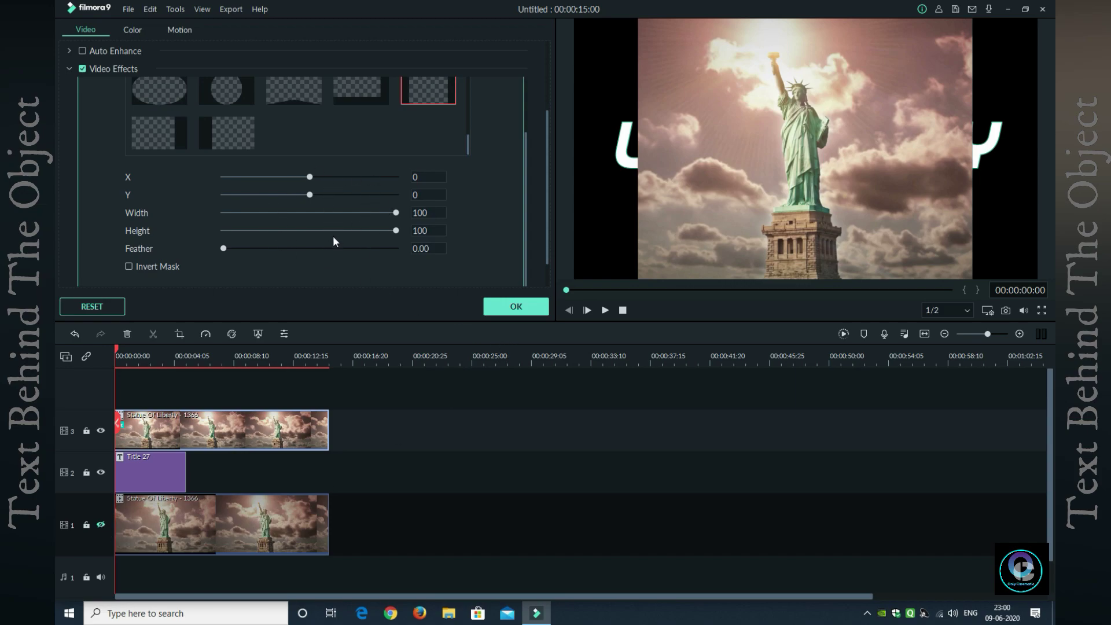
# Try out the mask's X, Y and width adjustments, and set all three values back to 0
pyautogui.moveTo(310, 178); pyautogui.dragTo(336, 213)
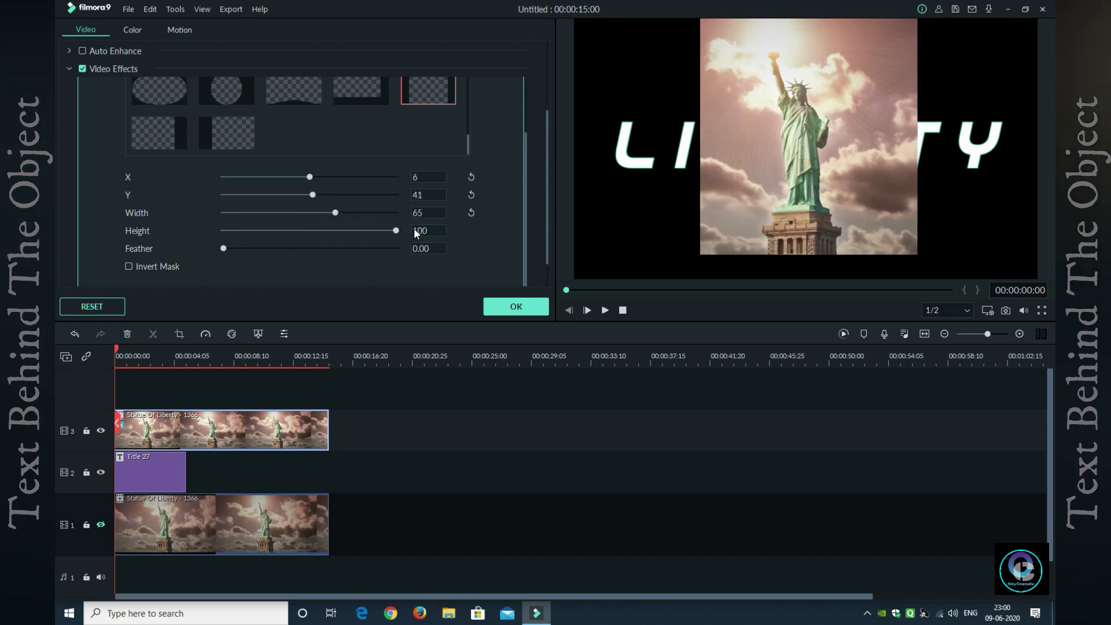
pyautogui.click(415, 175)
pyautogui.write('0')
pyautogui.click(416, 193)
pyautogui.write('0')
pyautogui.click(420, 213)
pyautogui.write('0')
pyautogui.click(425, 213)
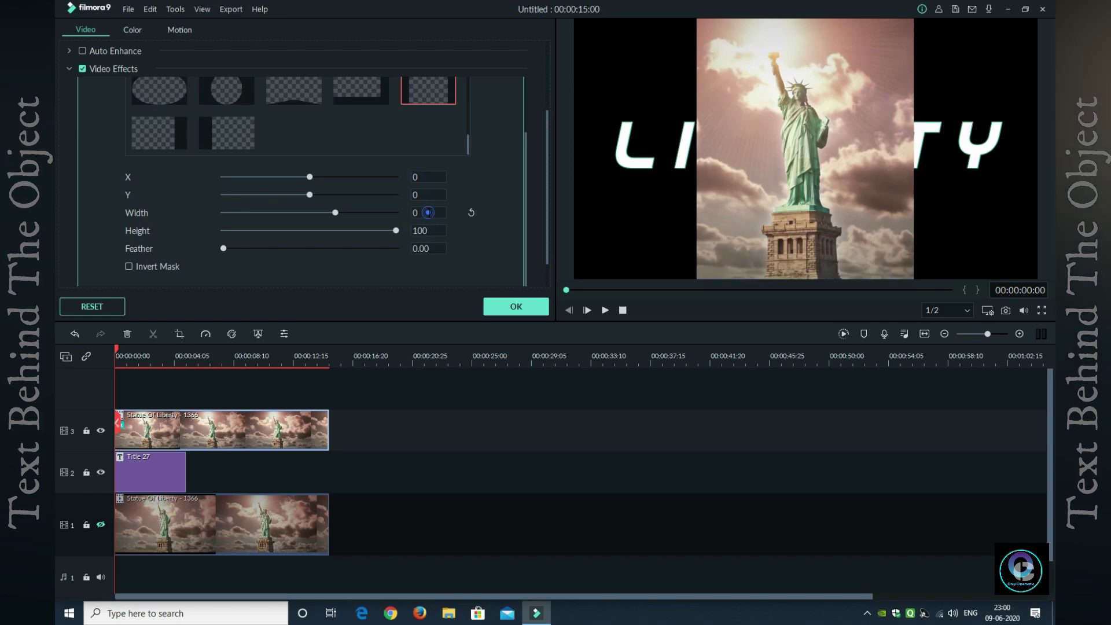
pyautogui.click(335, 214)
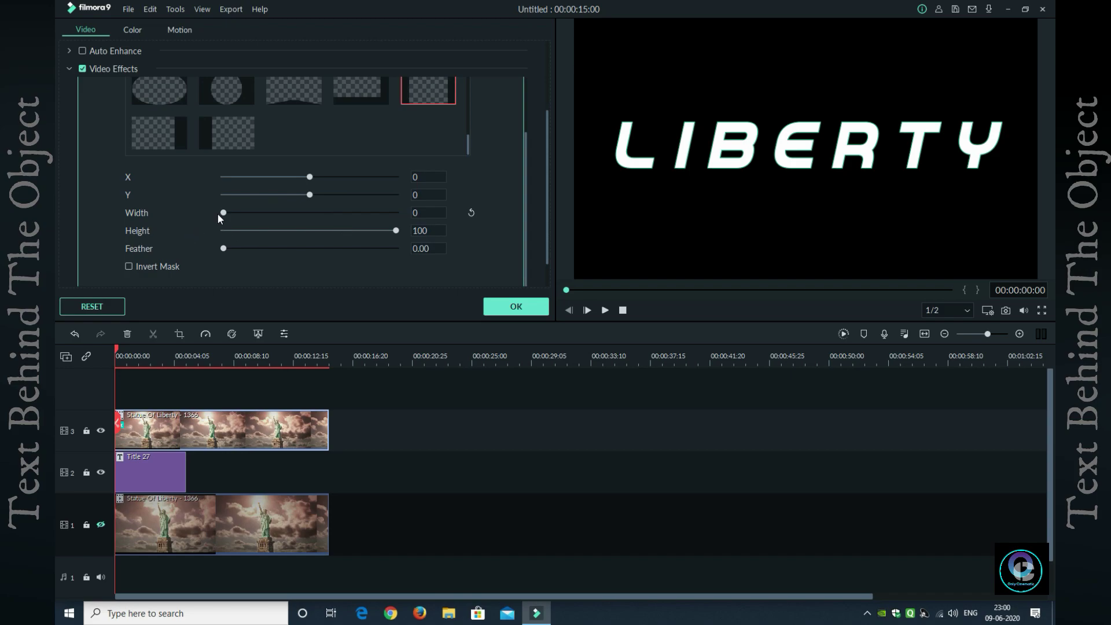
# Narrow the mask around the statue by setting its width to 11 and its X position to -6
pyautogui.moveTo(242, 213); pyautogui.dragTo(307, 176)
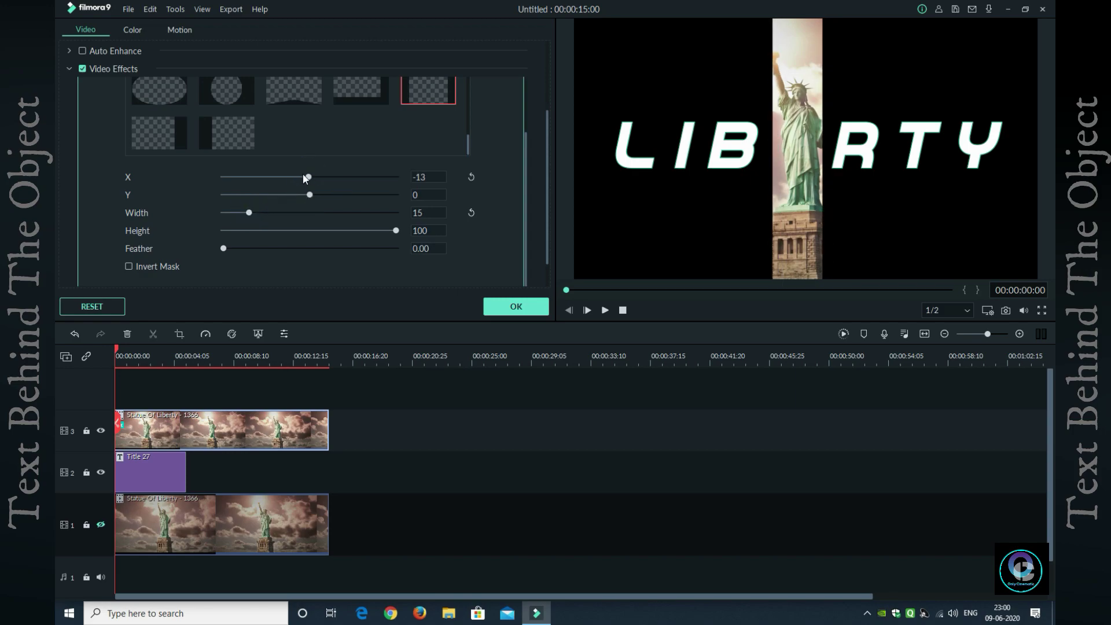
pyautogui.moveTo(309, 176); pyautogui.dragTo(309, 180)
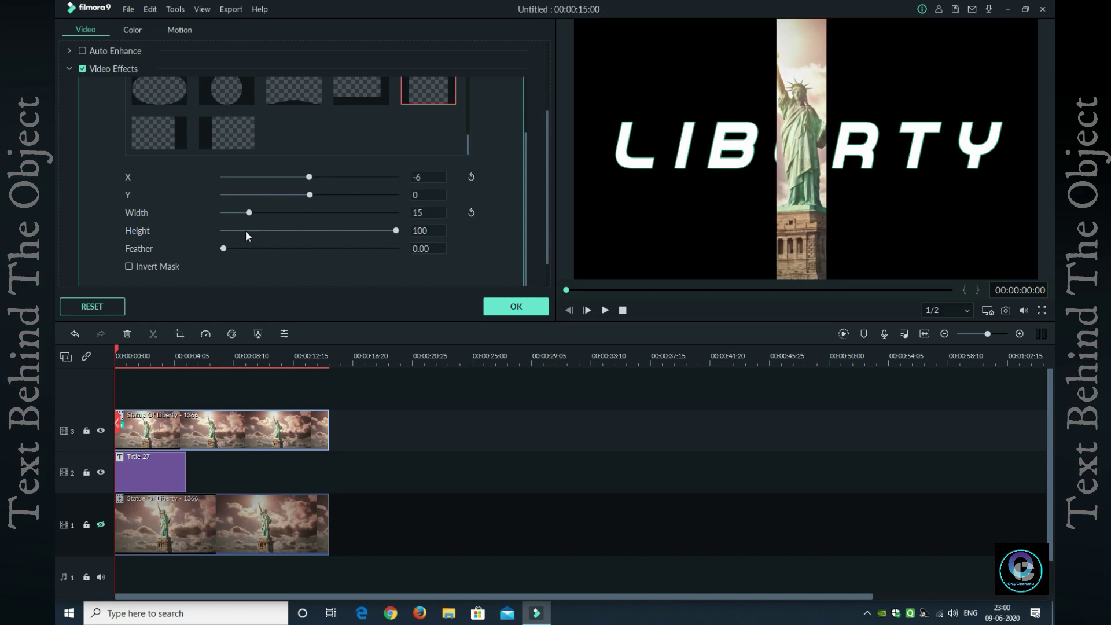
pyautogui.moveTo(246, 214); pyautogui.dragTo(242, 210)
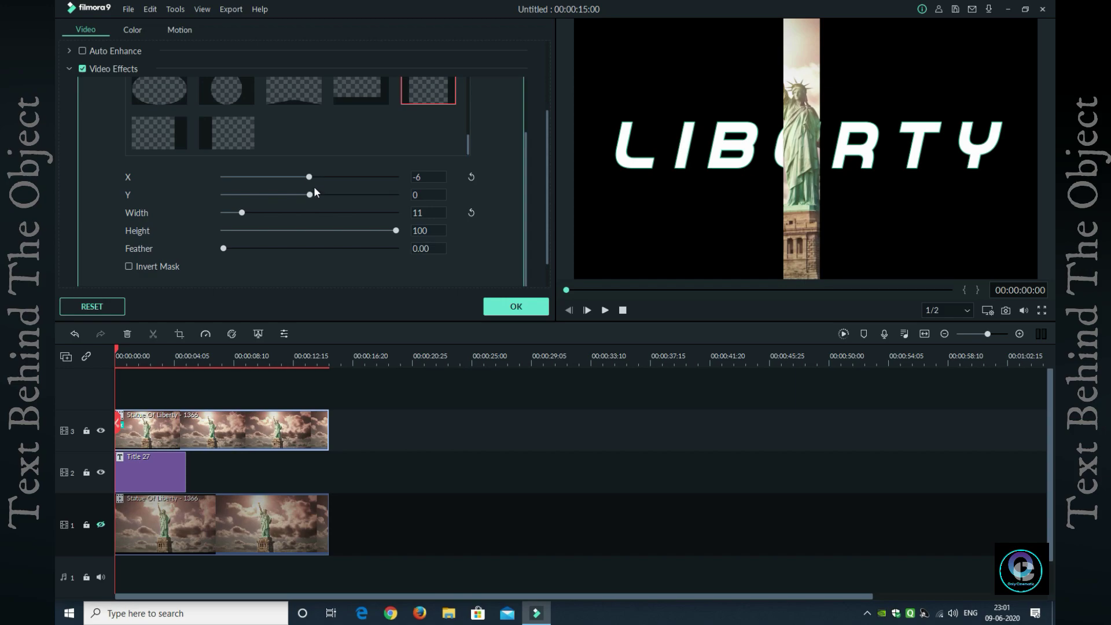
# Set the mask's Y position to -158 and its height to 97, and accept the clip edits
pyautogui.moveTo(310, 195); pyautogui.dragTo(297, 197)
pyautogui.moveTo(393, 227); pyautogui.dragTo(387, 224)
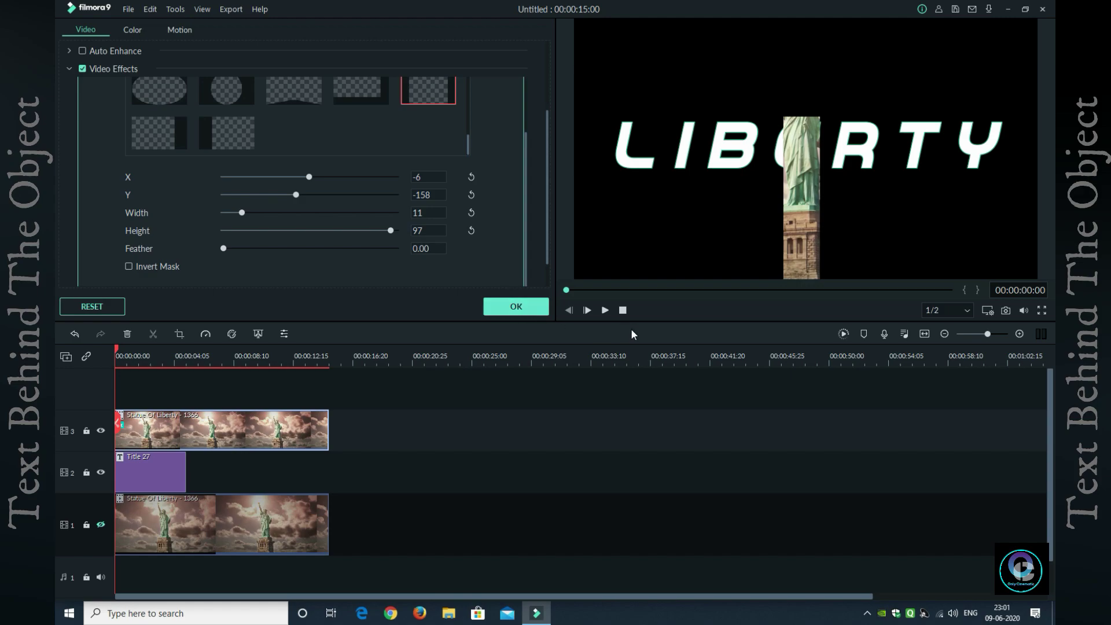
pyautogui.click(528, 309)
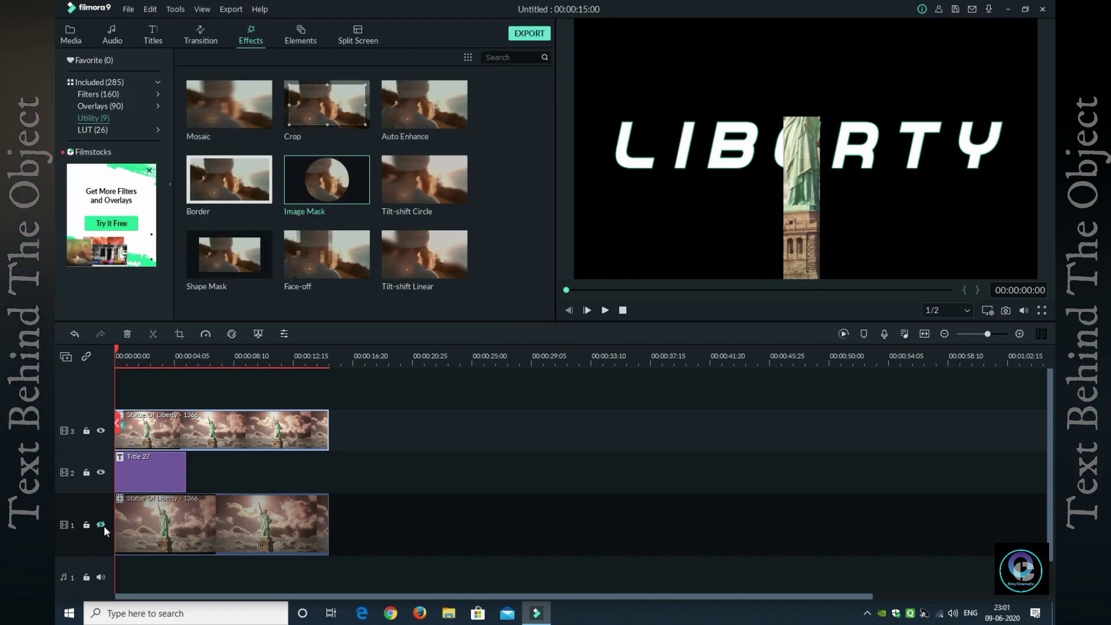
# Show video track 1 again and play the timeline to check the title passing behind the statue
pyautogui.click(100, 524)
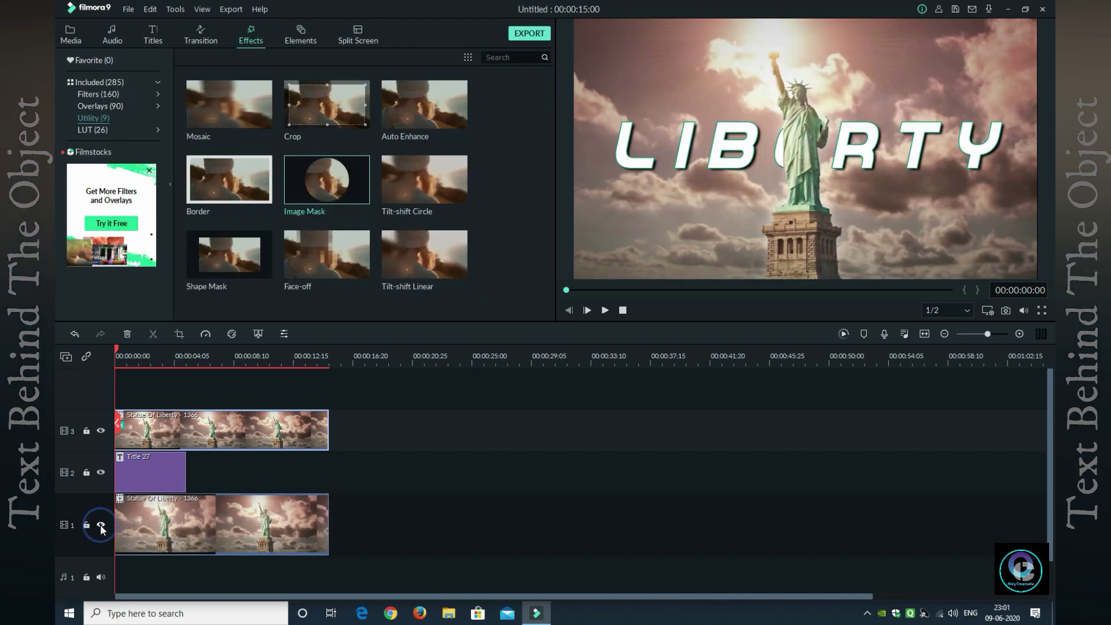
pyautogui.click(606, 309)
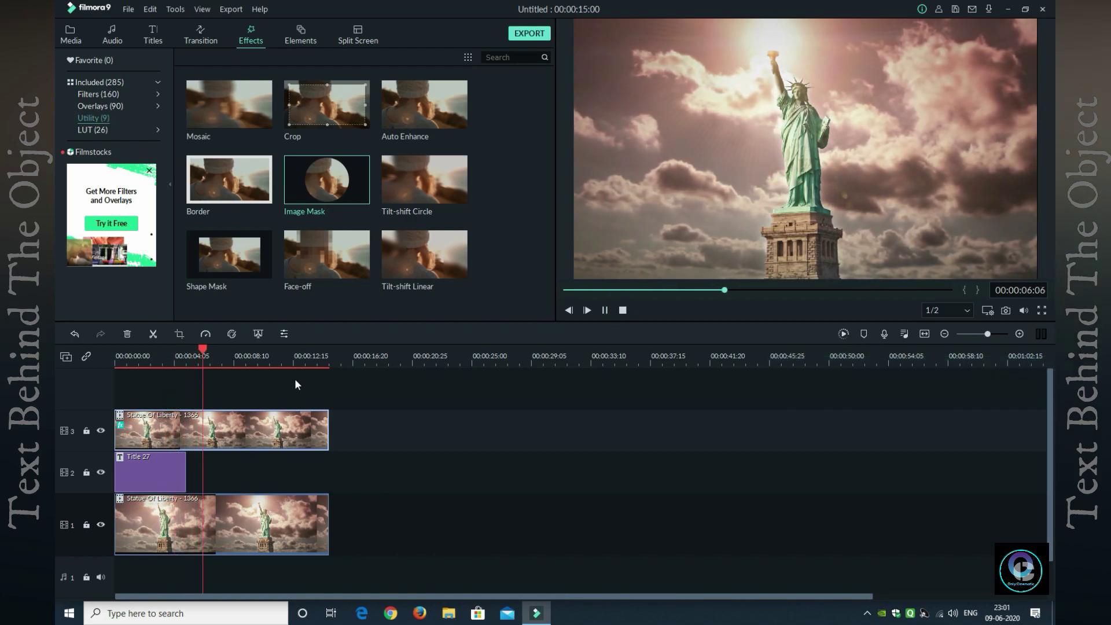
pyautogui.click(623, 310)
# Extend the title clip on video track 2 to about 00:00:05:24
pyautogui.click(165, 470)
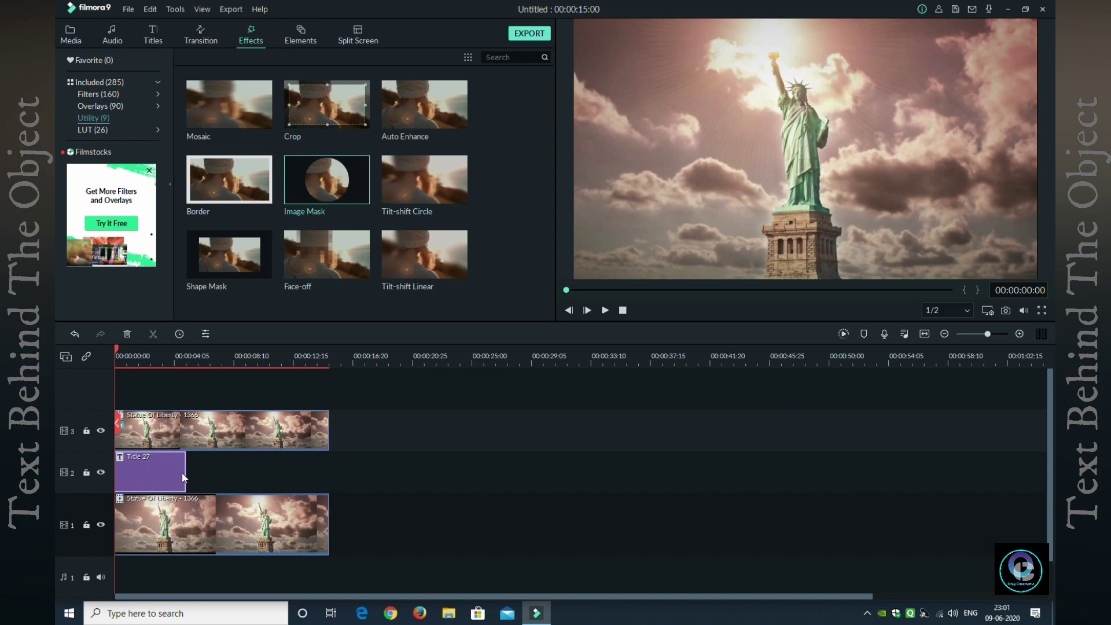
pyautogui.moveTo(183, 472); pyautogui.dragTo(191, 472)
pyautogui.rightClick(176, 465)
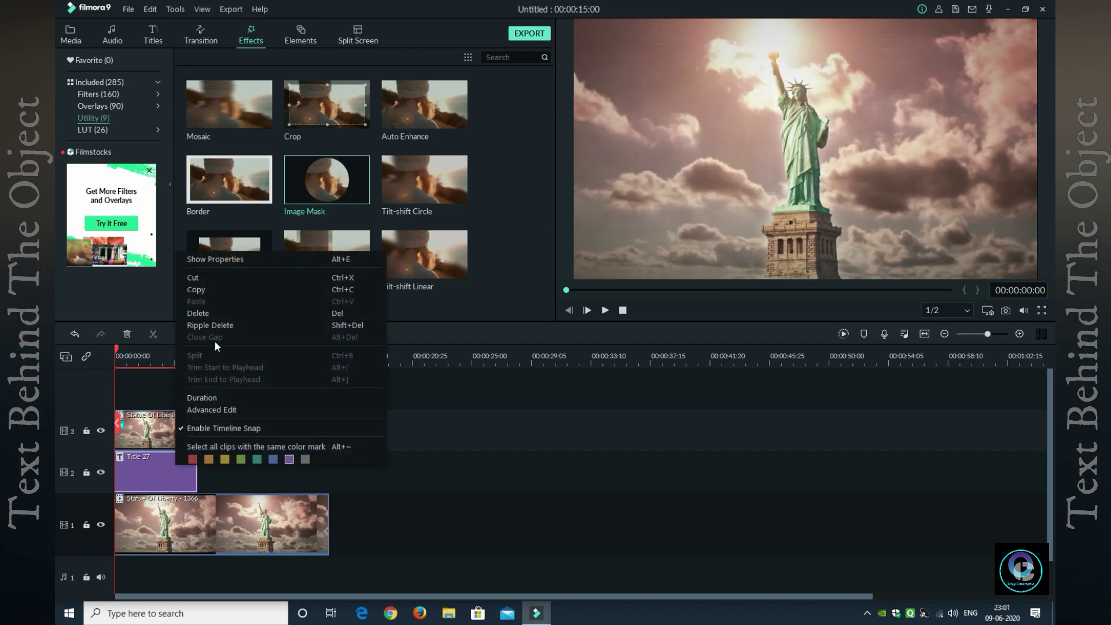
pyautogui.click(220, 399)
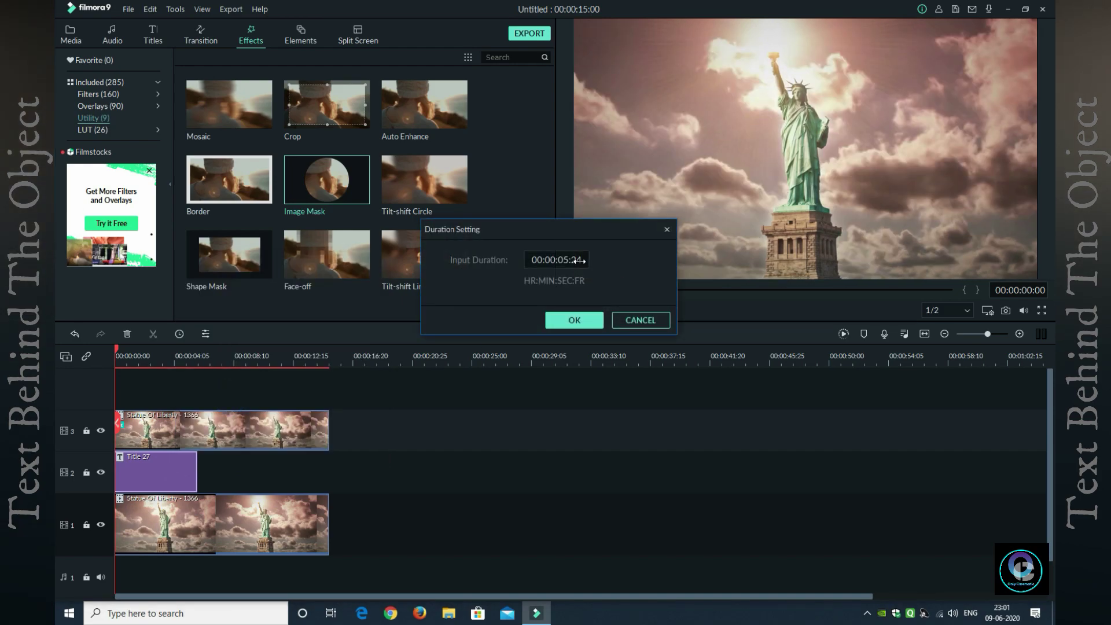
pyautogui.click(625, 320)
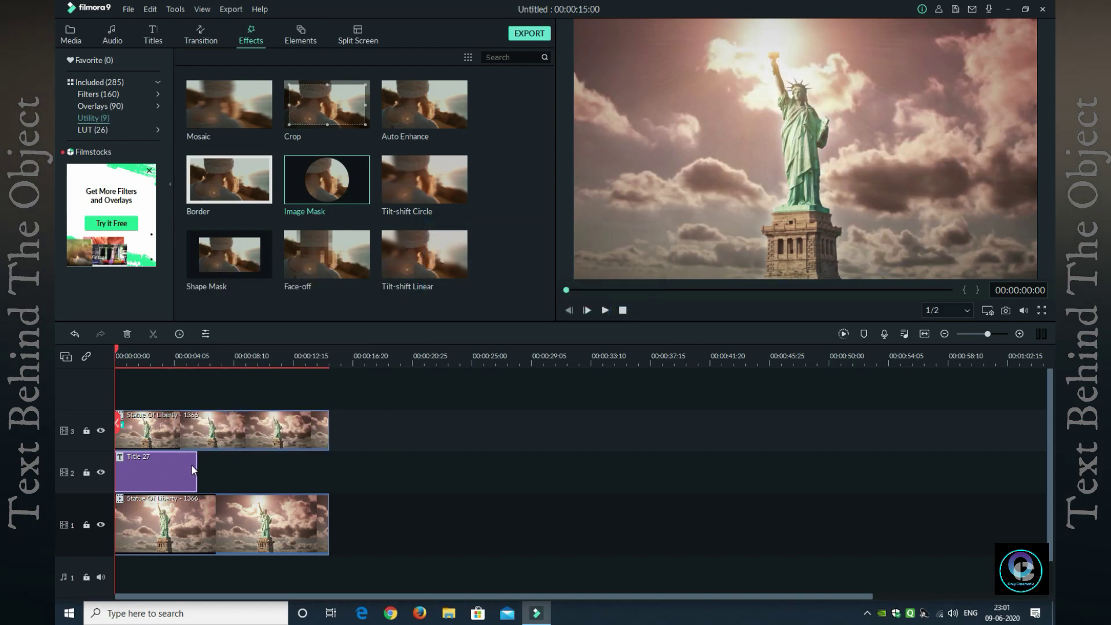
# Lengthen the title clip to about 00:00:06:09 and trim both statue clips to end at the same point
pyautogui.moveTo(196, 470); pyautogui.dragTo(203, 470)
pyautogui.click(312, 440)
pyautogui.moveTo(326, 431); pyautogui.dragTo(204, 430)
pyautogui.click(325, 515)
pyautogui.moveTo(329, 524); pyautogui.dragTo(203, 523)
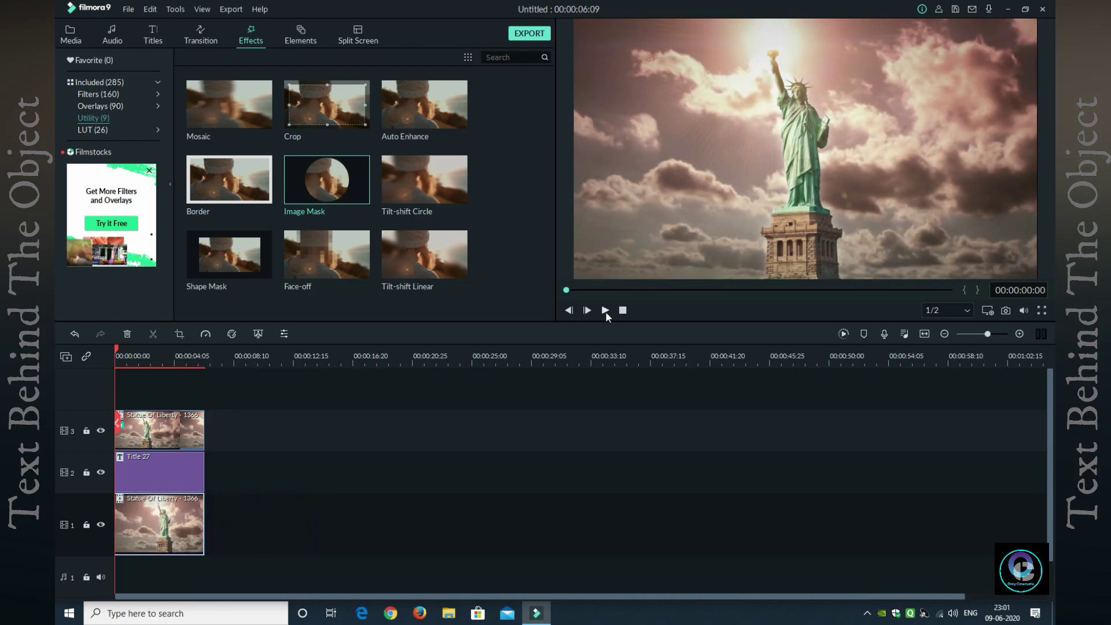
# Play back the trimmed timeline, replay it in an enlarged preview, and return to the project media
pyautogui.click(605, 311)
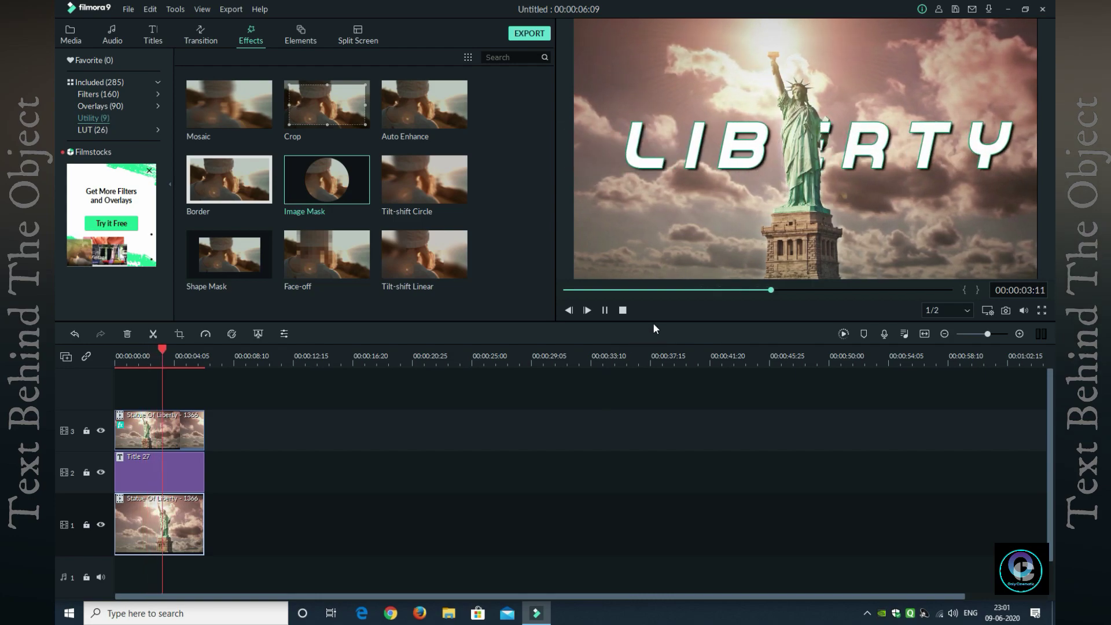
pyautogui.moveTo(653, 322); pyautogui.dragTo(665, 359)
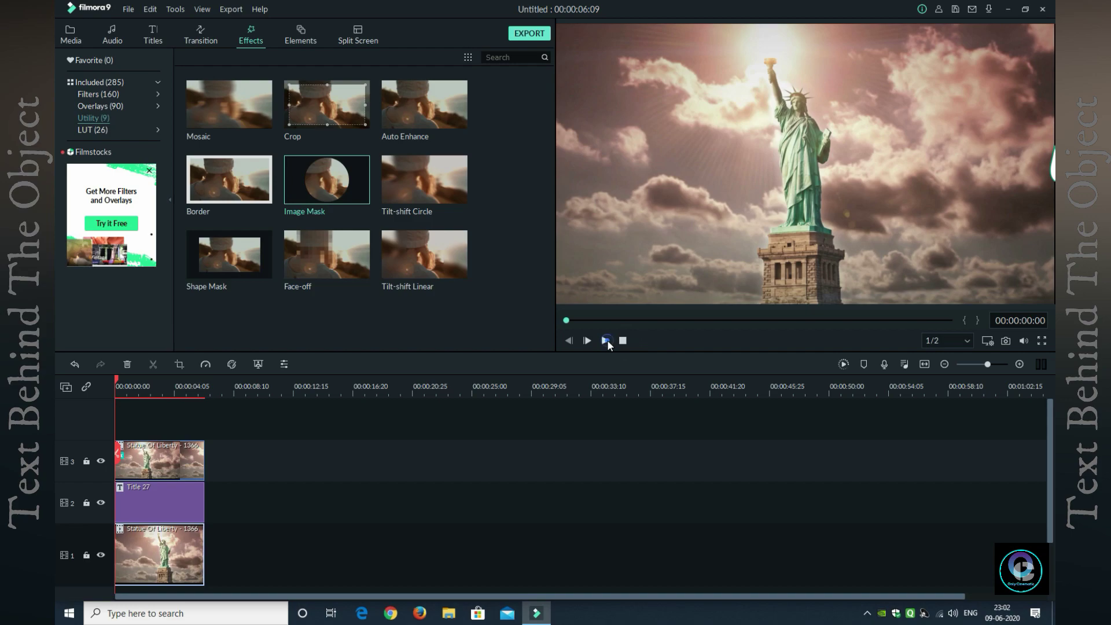
pyautogui.click(605, 341)
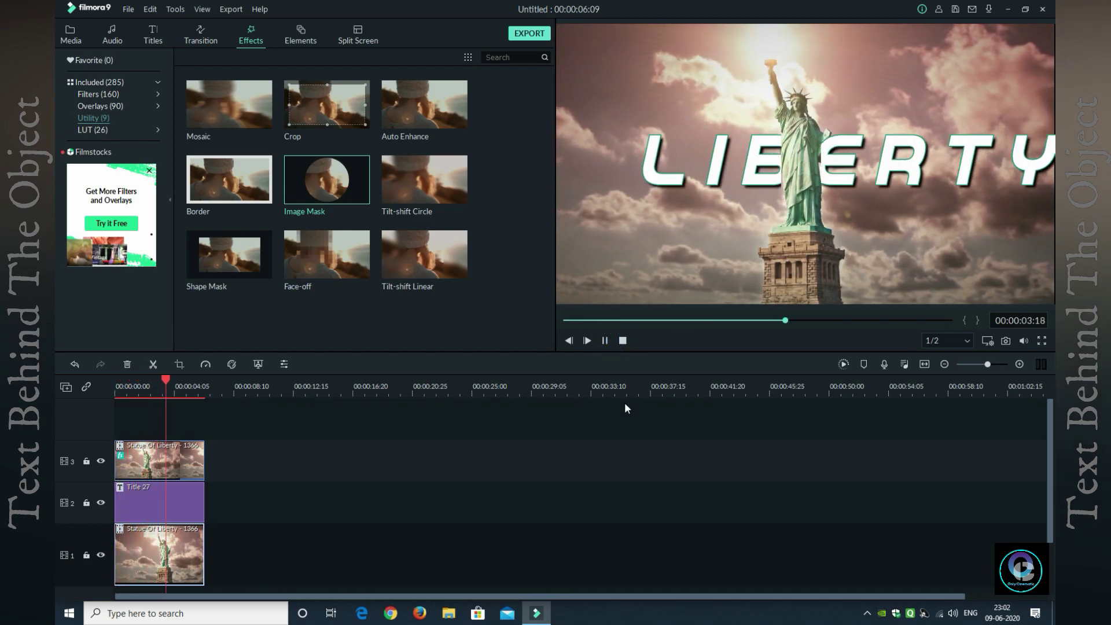
pyautogui.click(623, 341)
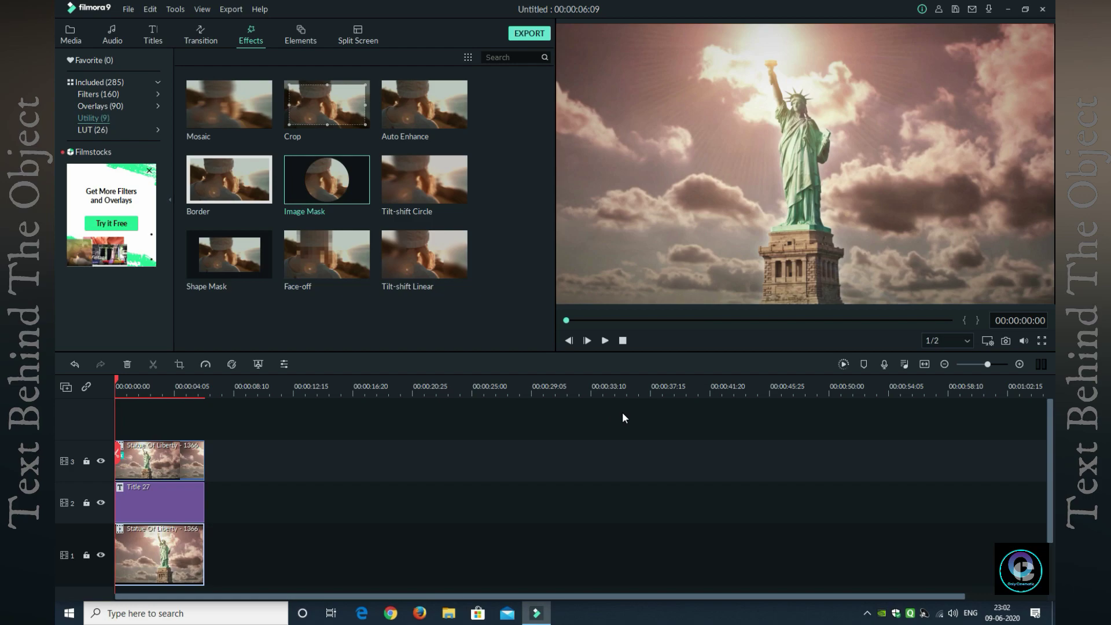
pyautogui.click(71, 37)
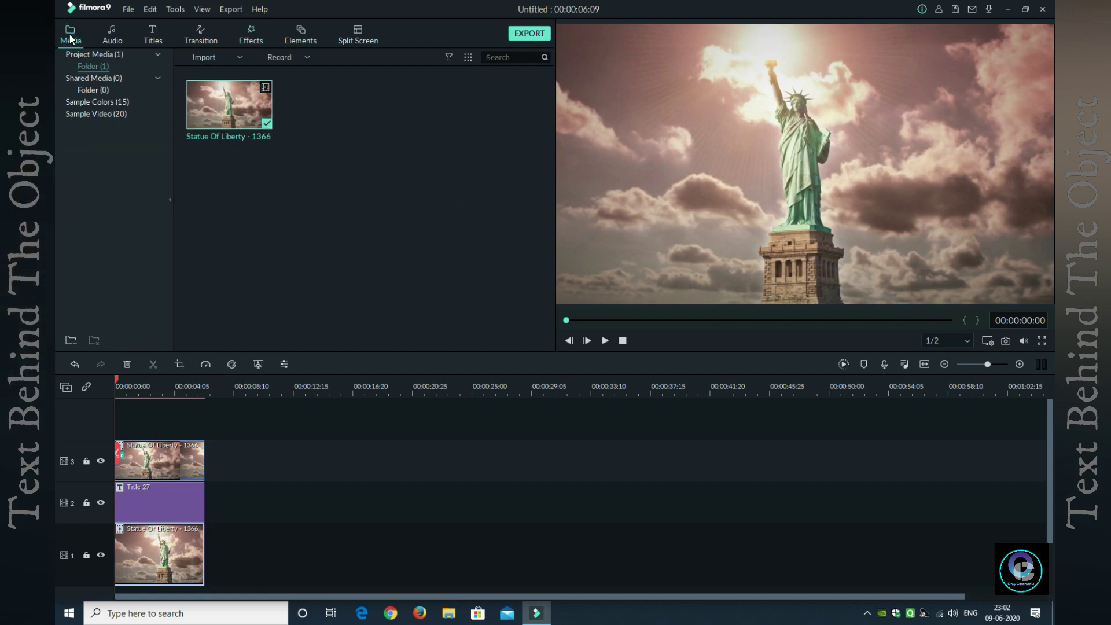